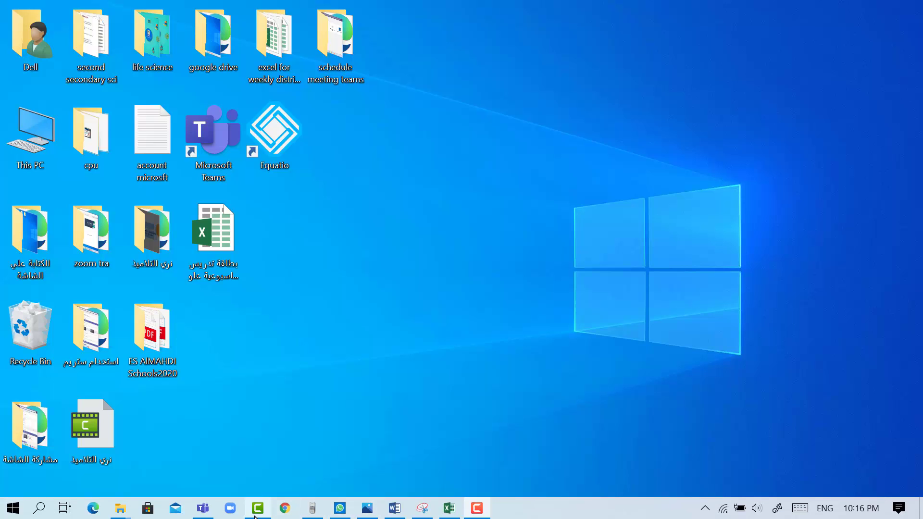
# Step: Switch to Microsoft Teams and open the assignments of the 1226-LS-EN-D class team's General channel
pyautogui.click(204, 509)
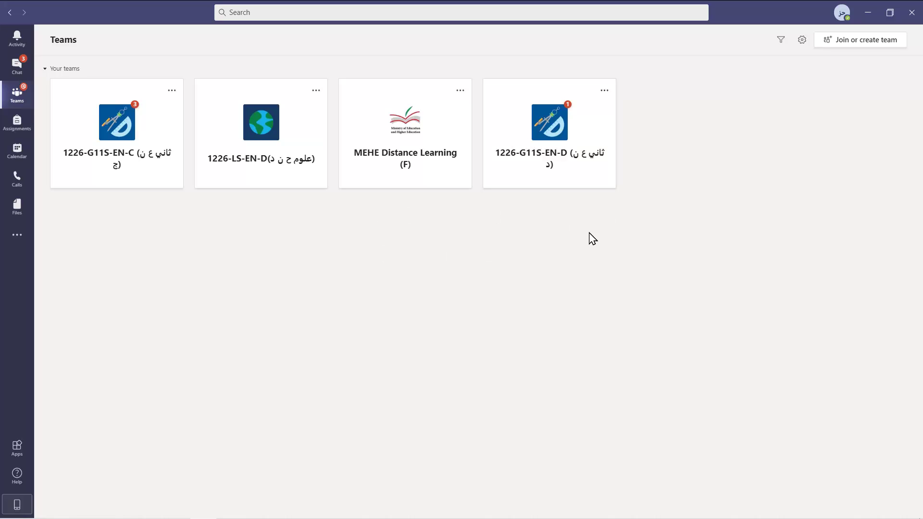
pyautogui.click(272, 130)
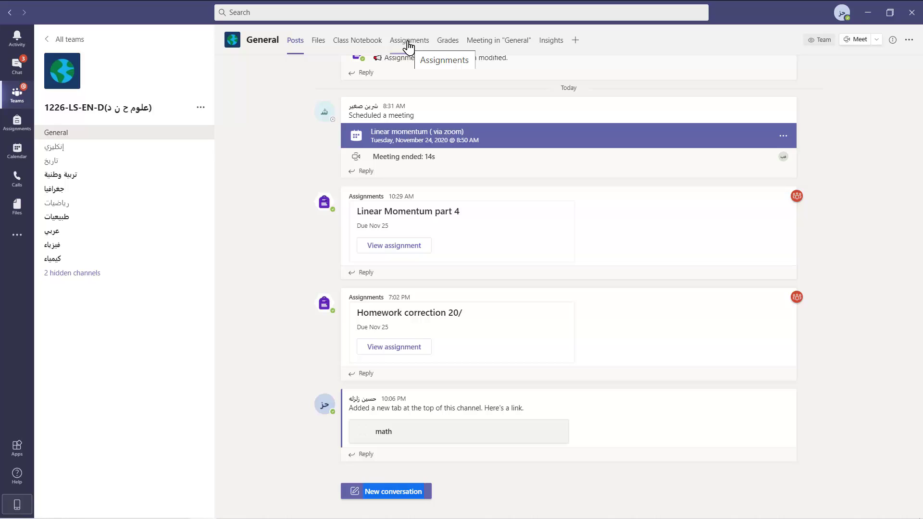
pyautogui.click(408, 44)
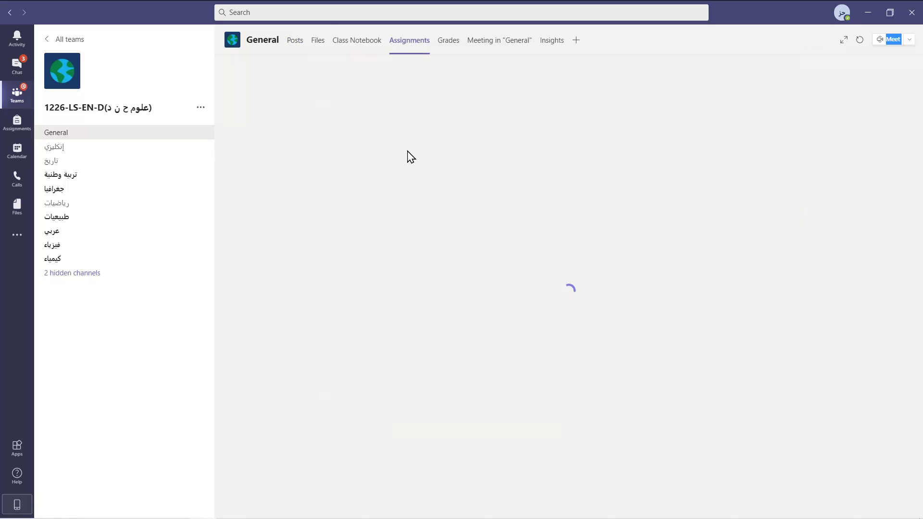
pyautogui.scroll(3, 409, 157)
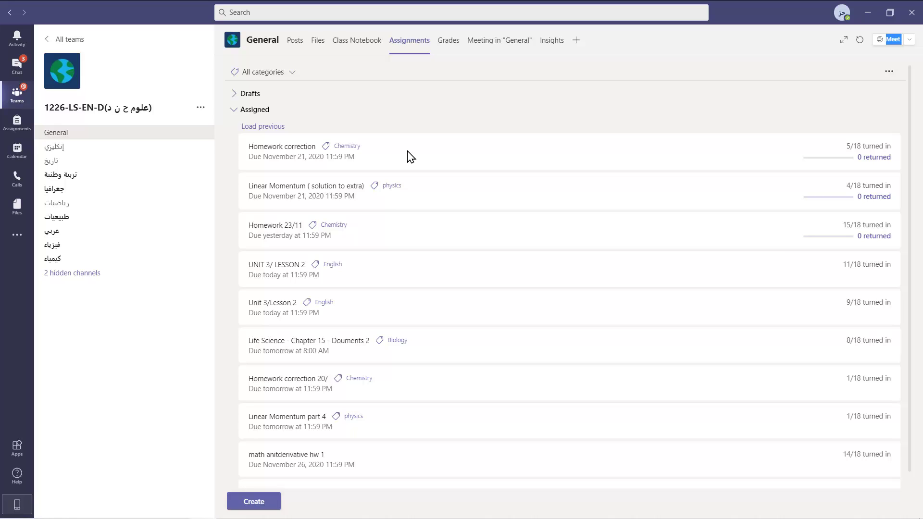
# Step: Create a new assignment titled "math home work about limits"
pyautogui.click(249, 505)
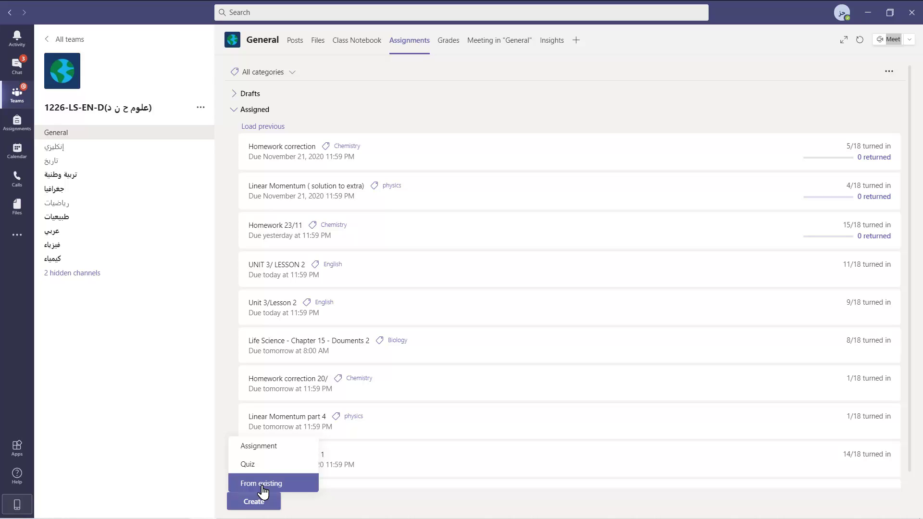
pyautogui.click(261, 446)
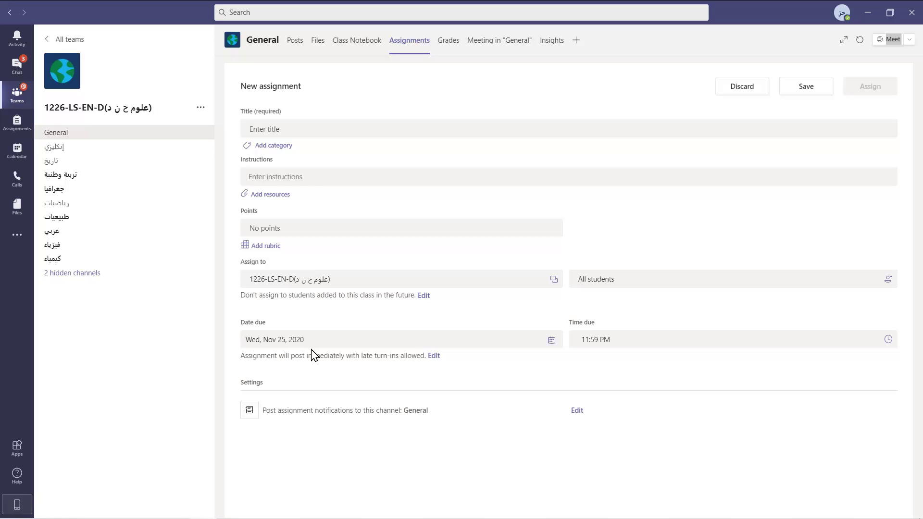
pyautogui.click(287, 128)
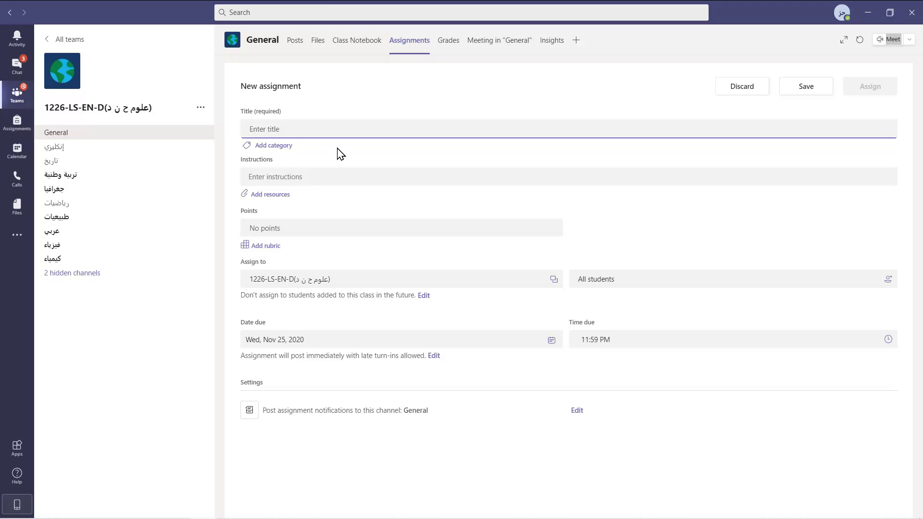
pyautogui.write('m')
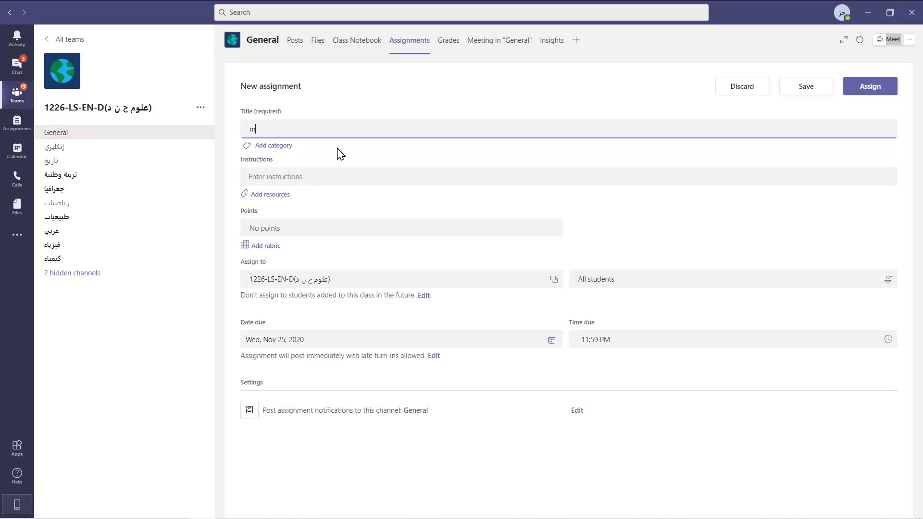
pyautogui.write('ath home work about limits')
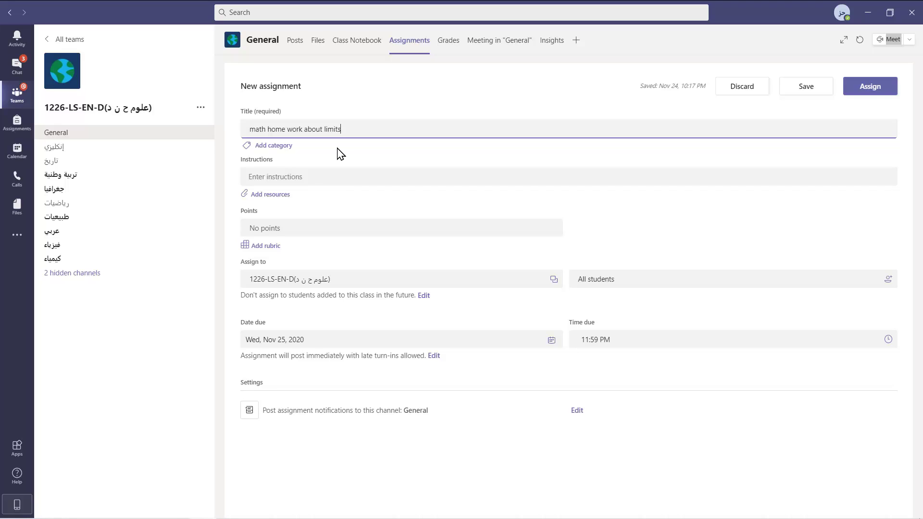
# Step: Enter the assignment instructions "solve the excer ......" and set the points to 5
pyautogui.click(280, 181)
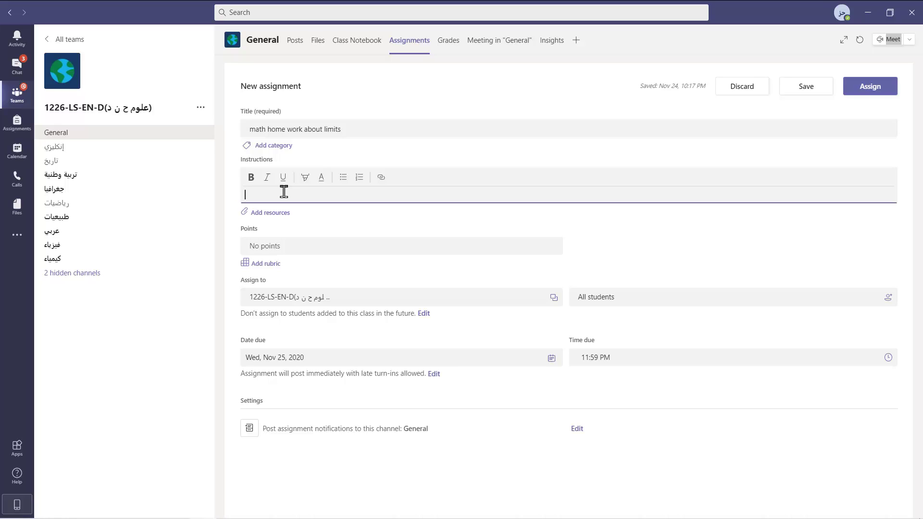
pyautogui.write('solve the excer ......')
pyautogui.click(340, 247)
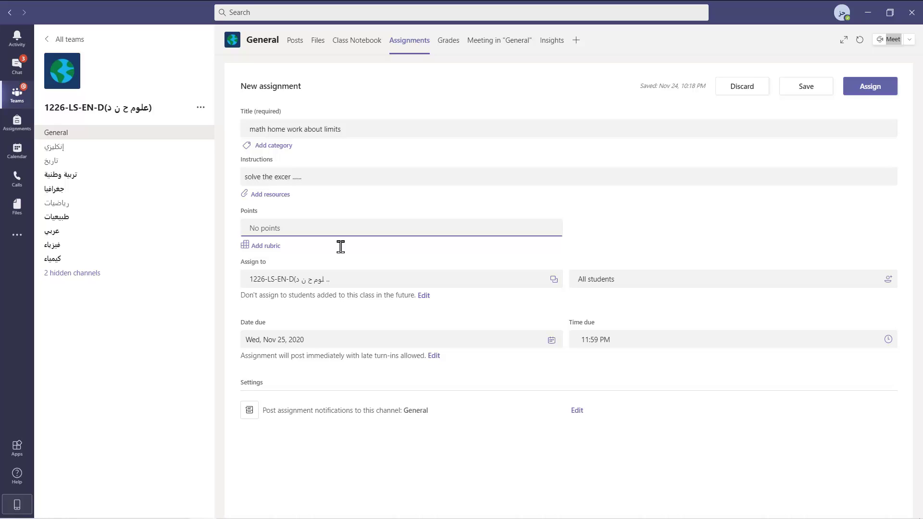
pyautogui.write('5')
pyautogui.click(249, 332)
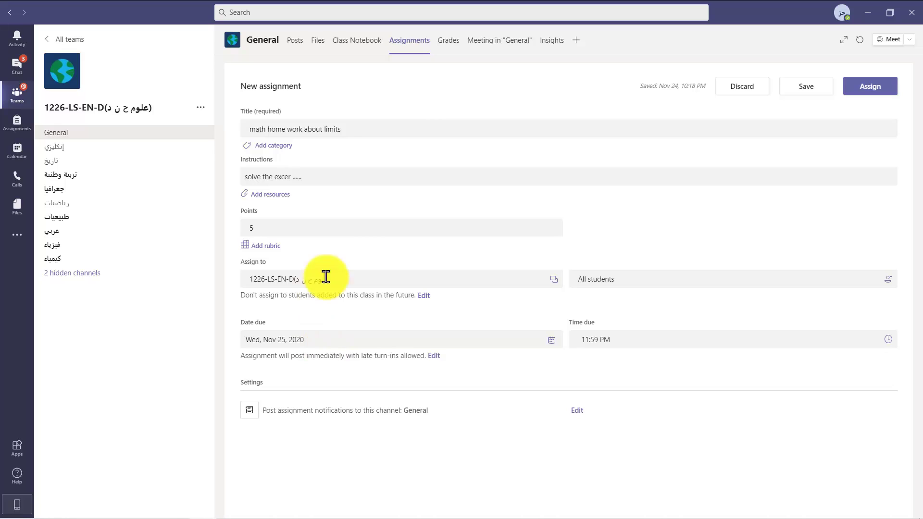
pyautogui.click(873, 89)
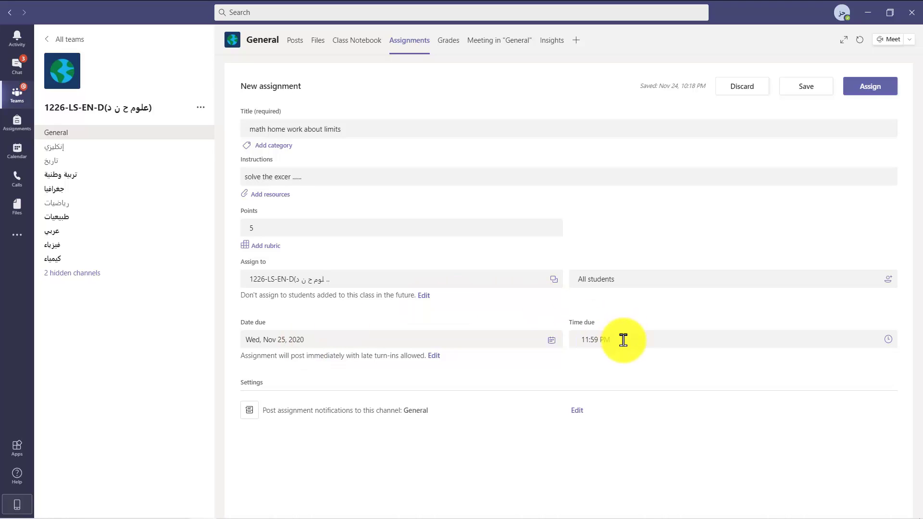
# Step: Edit the assignment timeline to schedule posting for Thu, Nov 26, 2020 at 7:00 AM
pyautogui.click(435, 357)
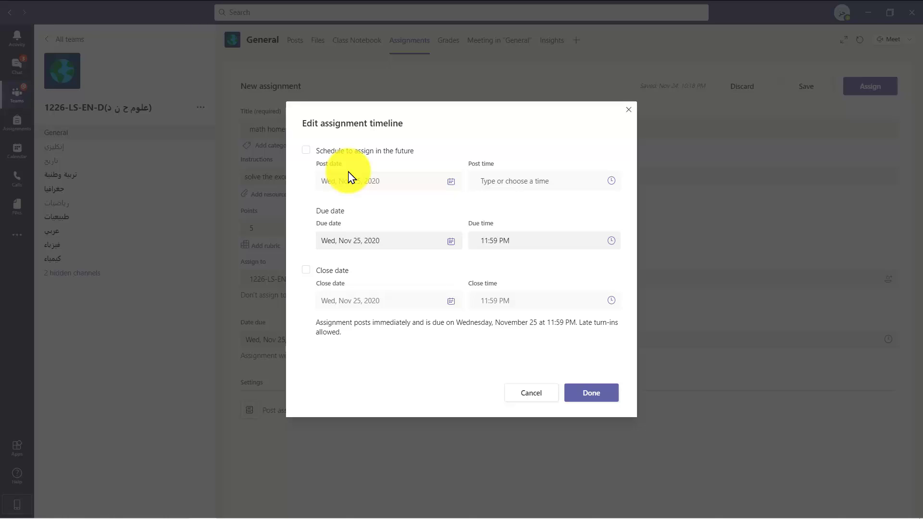
pyautogui.click(306, 151)
pyautogui.click(451, 182)
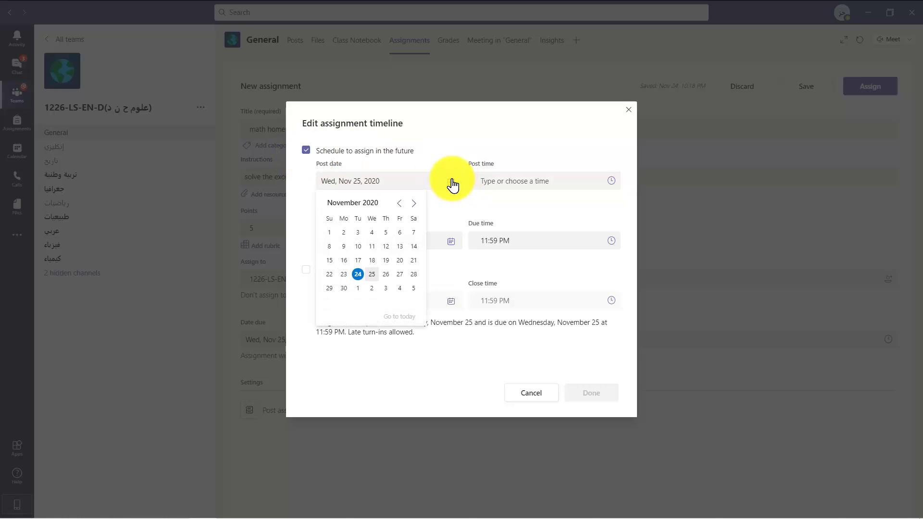
pyautogui.click(387, 278)
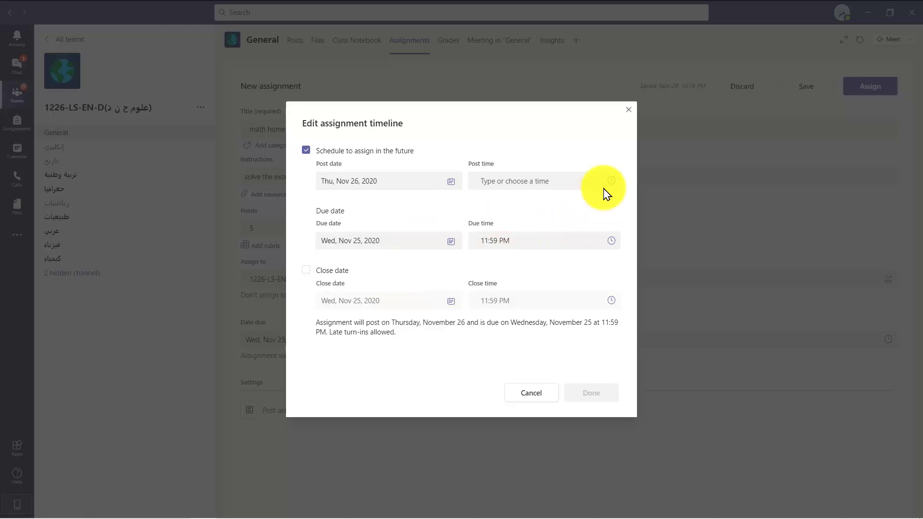
pyautogui.click(610, 183)
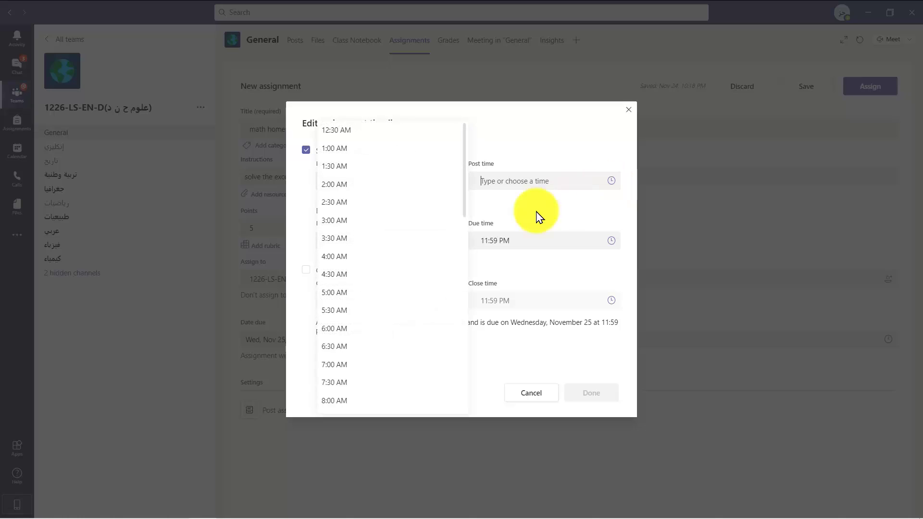
pyautogui.click(369, 275)
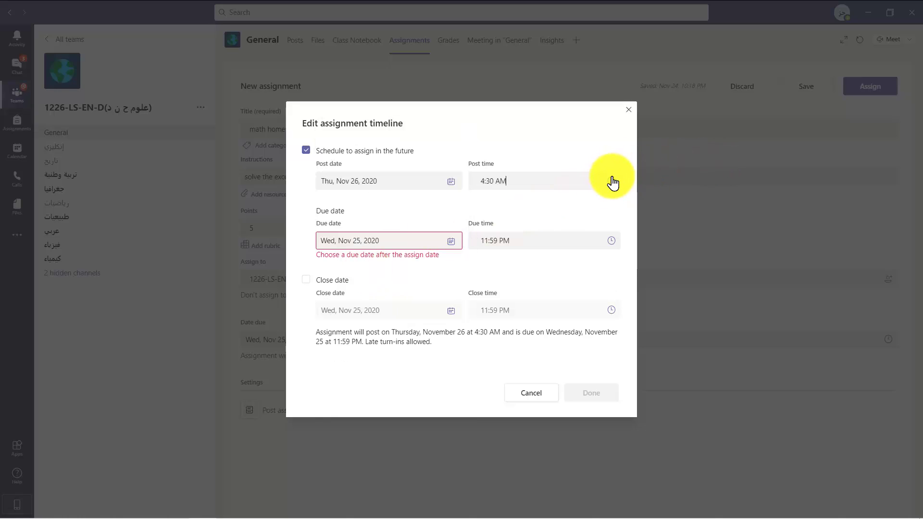
pyautogui.click(611, 181)
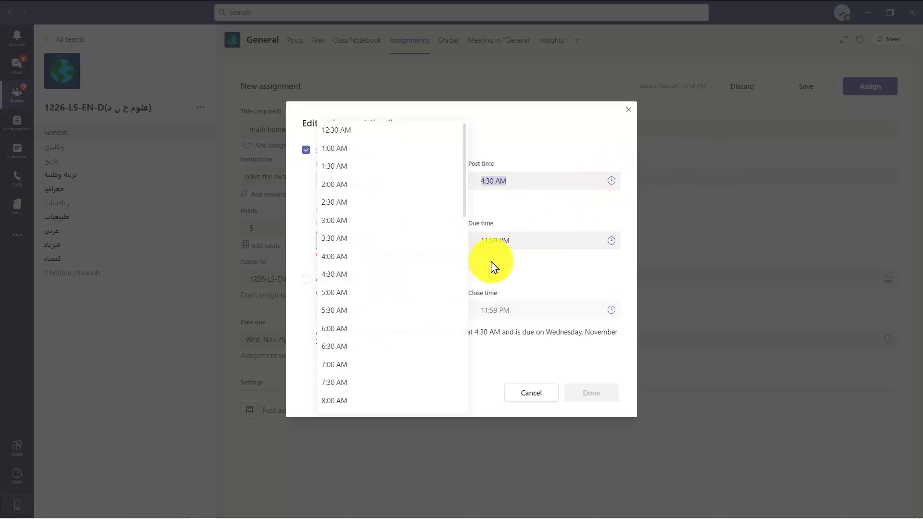
pyautogui.click(389, 371)
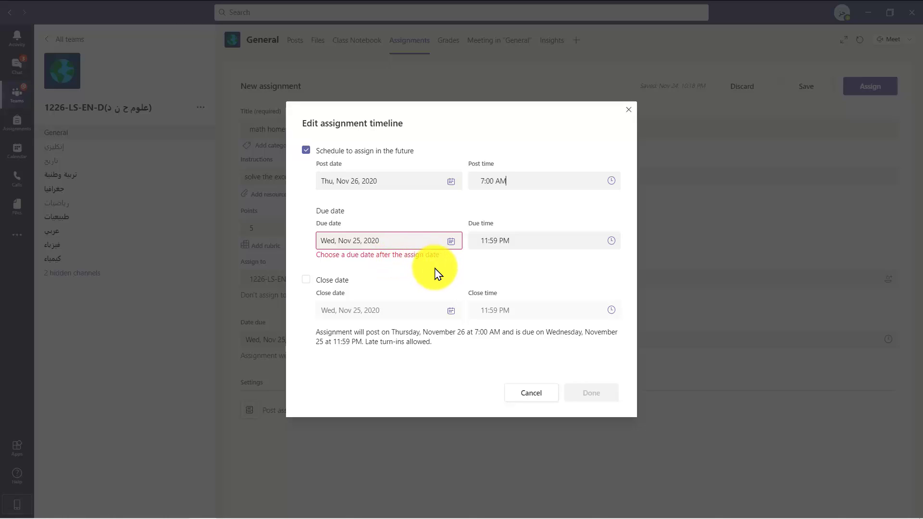
# Step: Set the assignment's due date to Thu, Nov 26, 2020 and its due time to 11:00 PM
pyautogui.click(452, 242)
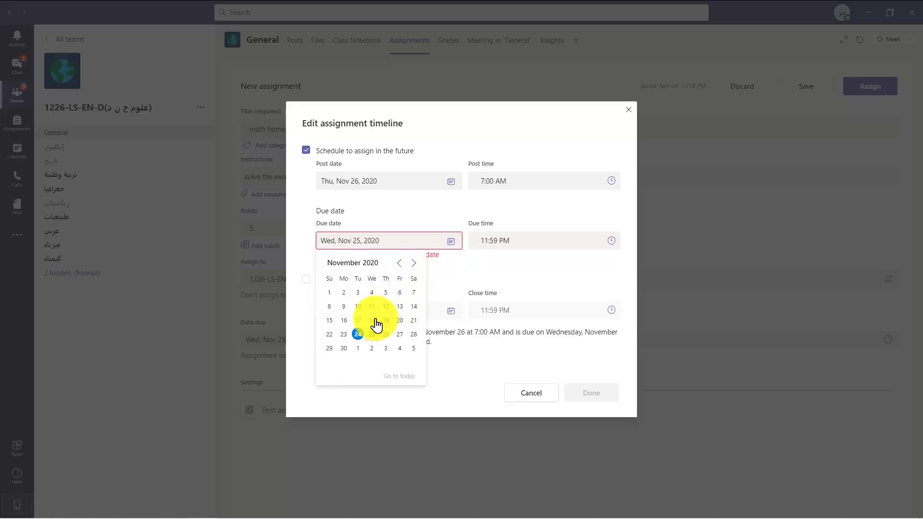
pyautogui.click(384, 337)
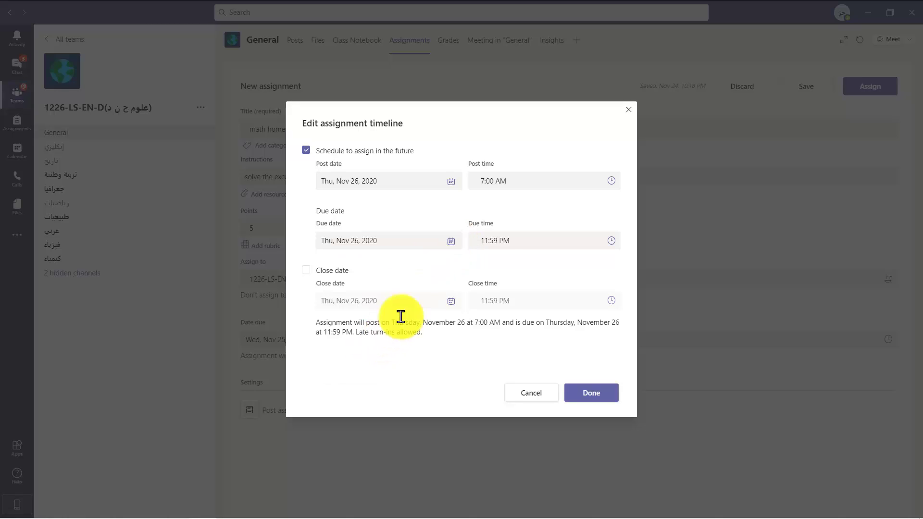
pyautogui.click(612, 243)
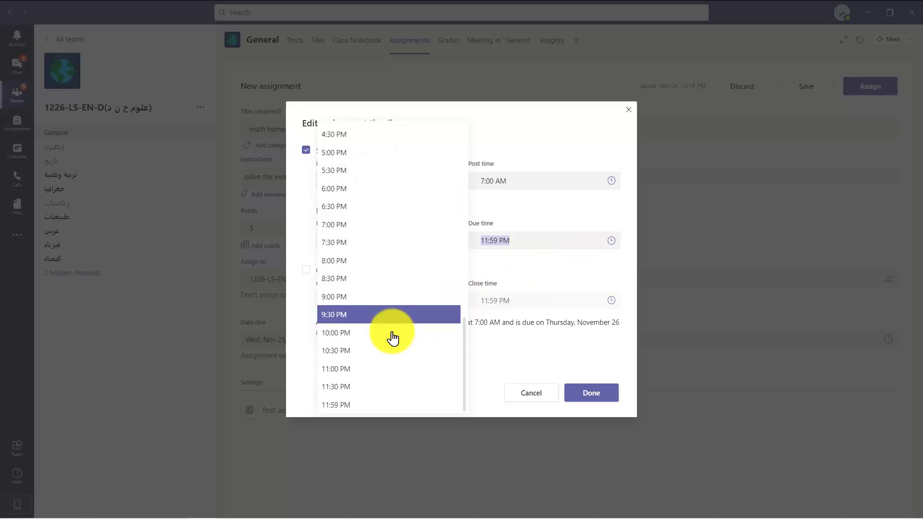
pyautogui.click(380, 369)
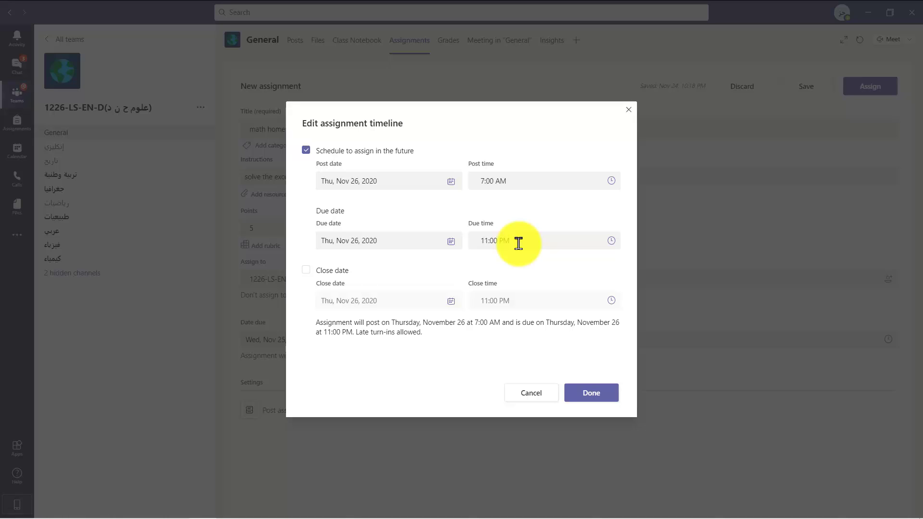
# Step: Enable a close date of Fri, Nov 27, 2020 for the assignment and apply the timeline
pyautogui.click(306, 270)
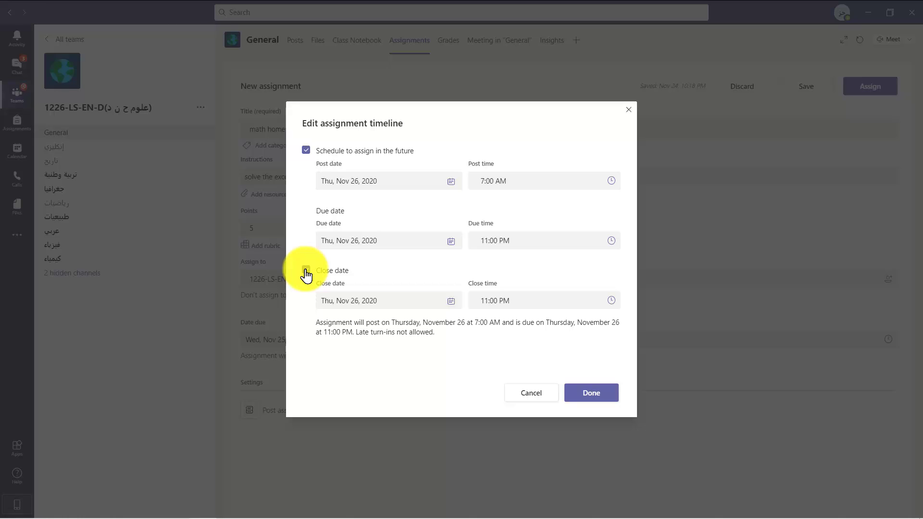
pyautogui.click(306, 272)
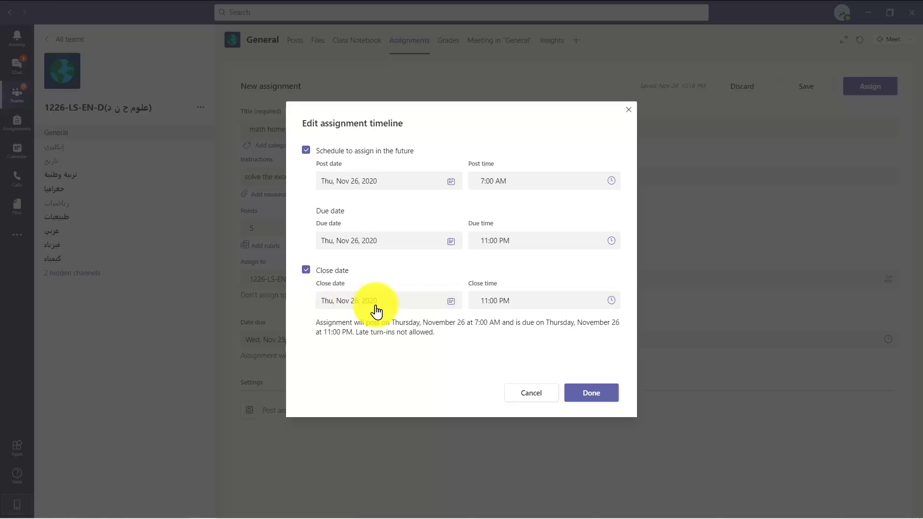
pyautogui.click(452, 306)
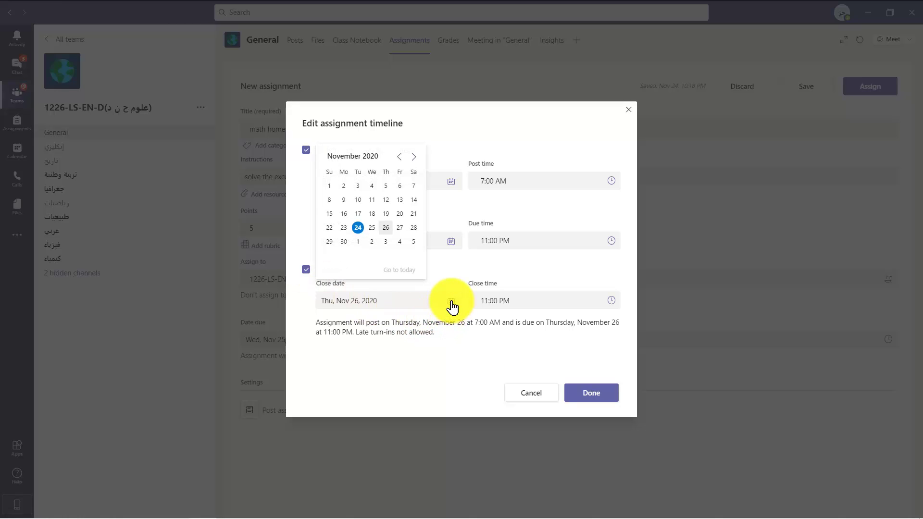
pyautogui.click(400, 228)
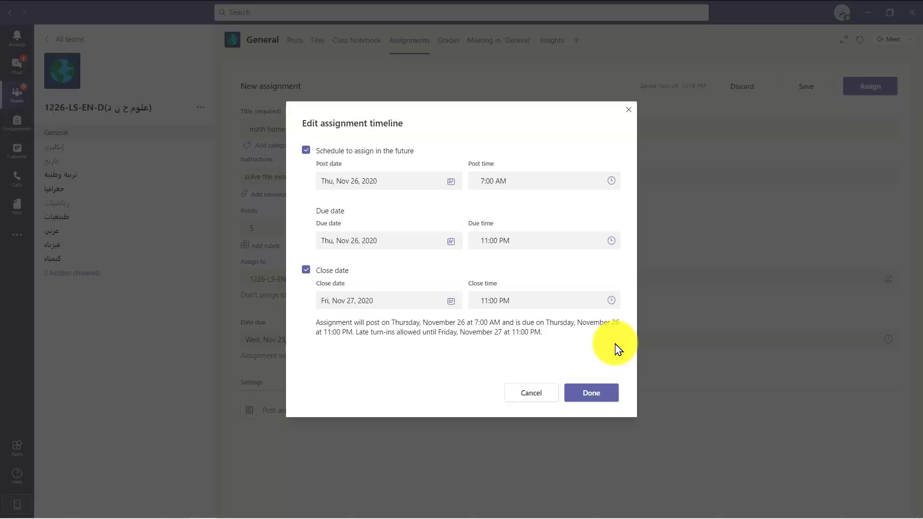
pyautogui.click(606, 402)
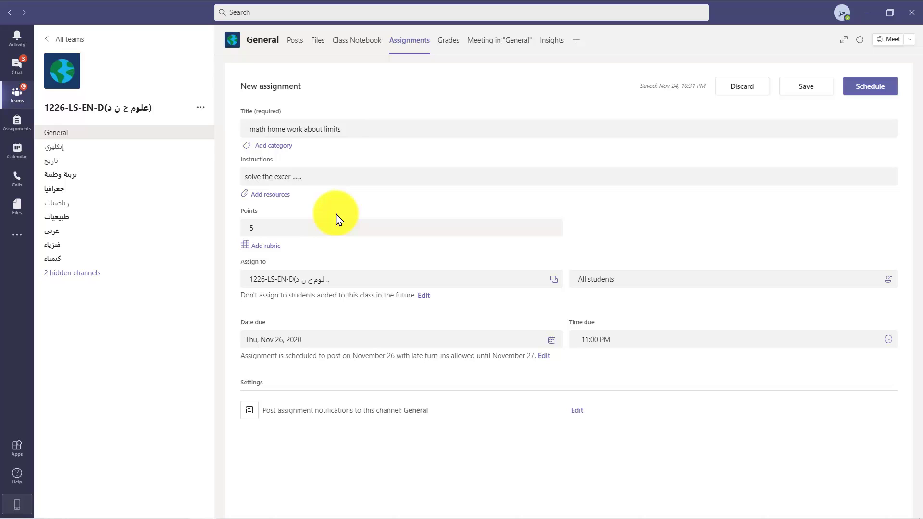
# Step: Attach the file Worksheet 11 from this device's Downloads folder to the assignment as a resource
pyautogui.click(336, 178)
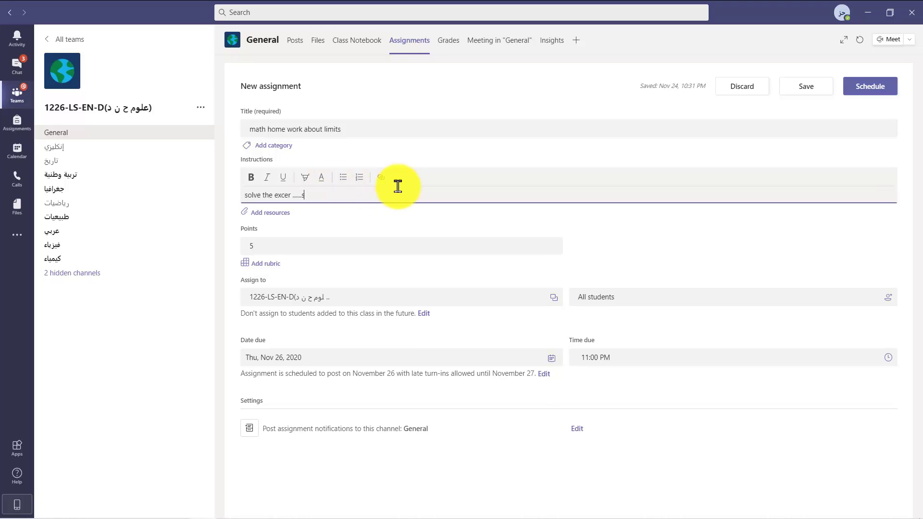
pyautogui.click(269, 218)
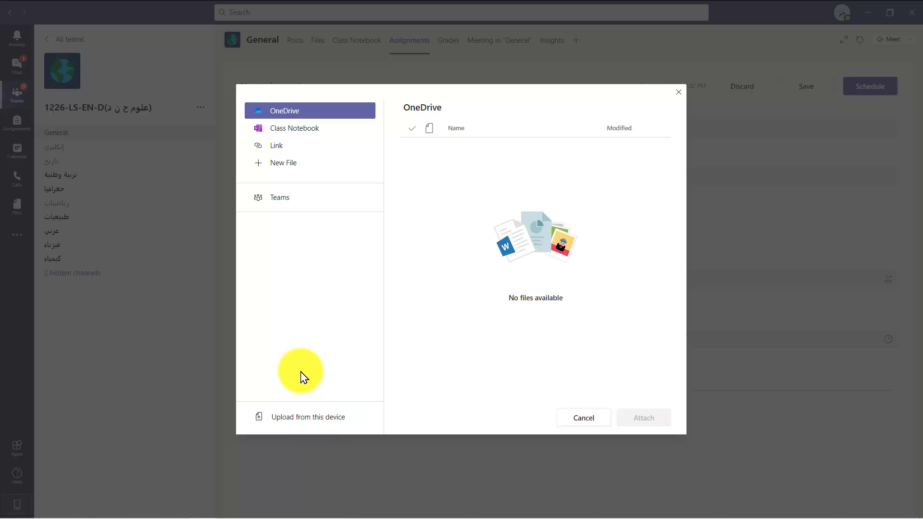
pyautogui.click(313, 418)
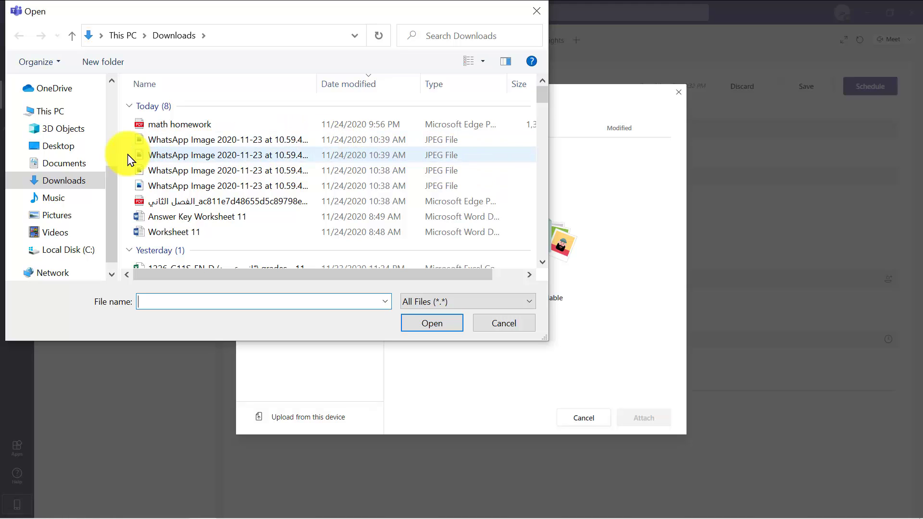
pyautogui.click(76, 168)
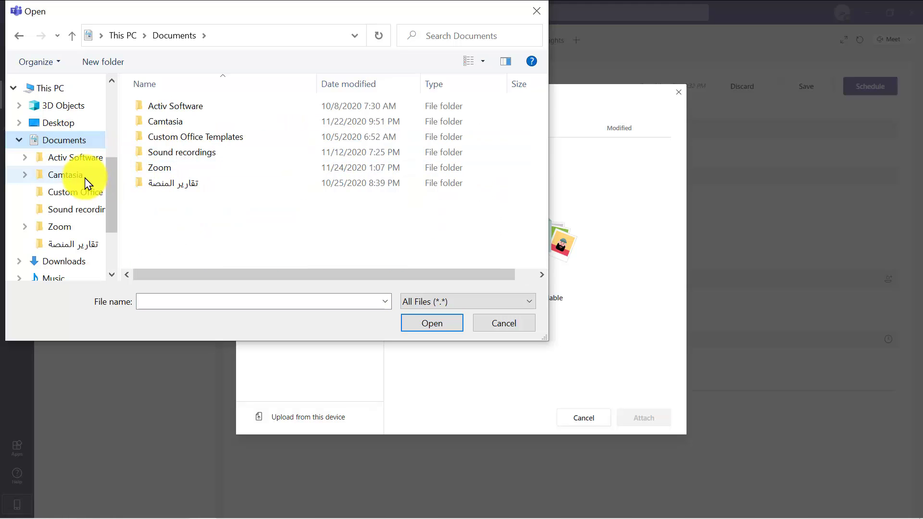
pyautogui.click(64, 261)
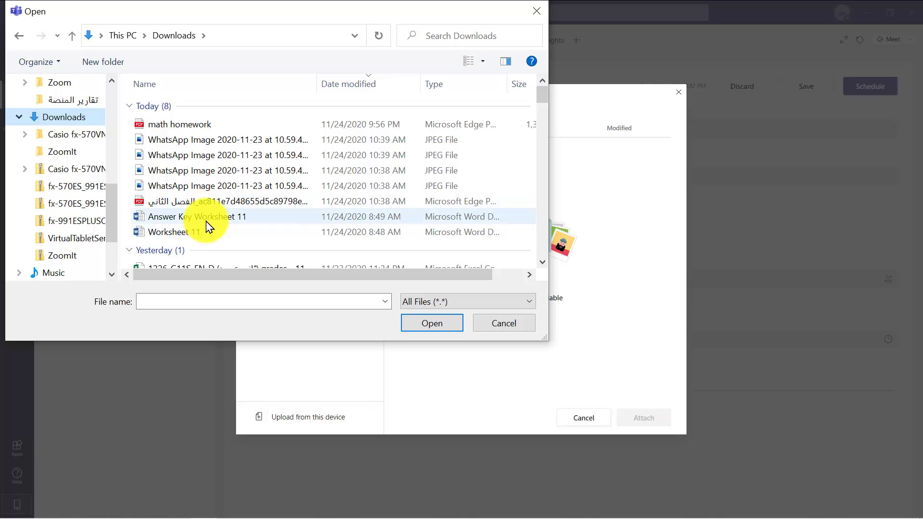
pyautogui.click(185, 233)
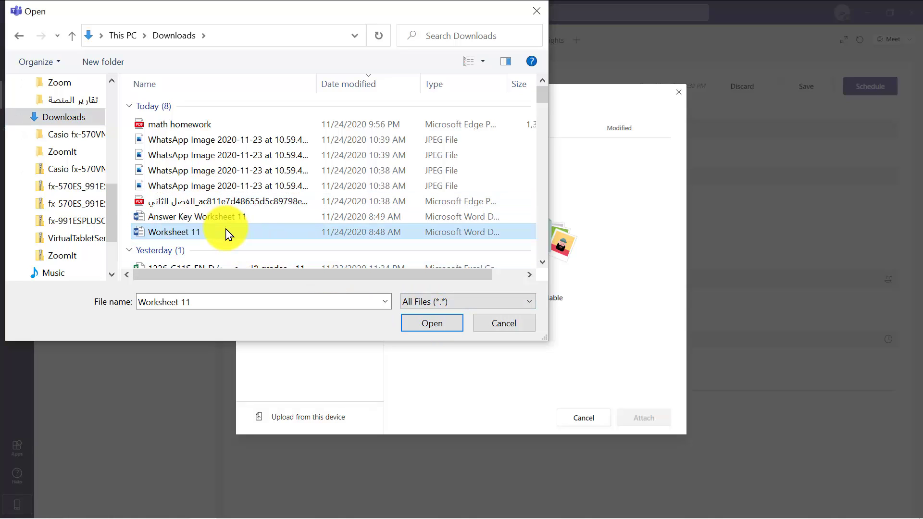
pyautogui.click(419, 322)
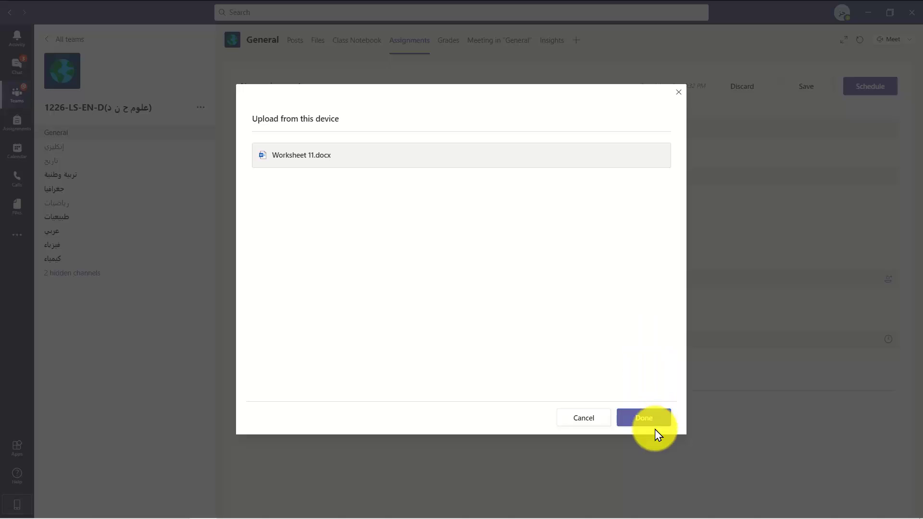
pyautogui.click(656, 431)
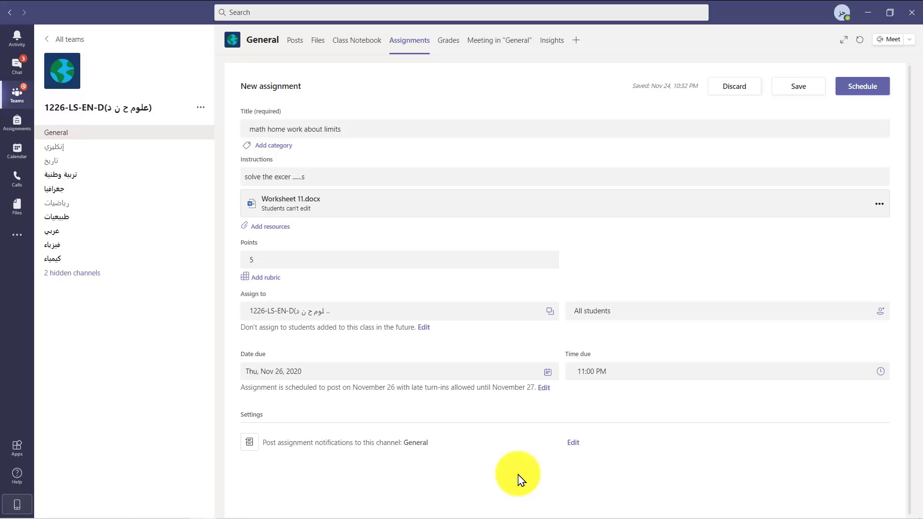
# Step: Set the assignment notifications to post in the رياضيات channel, then save and schedule the assignment
pyautogui.click(573, 443)
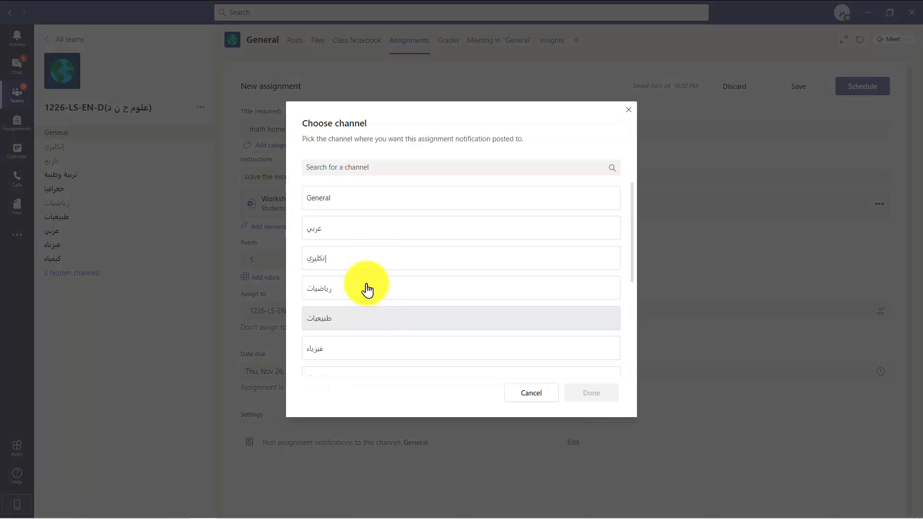
pyautogui.click(367, 293)
pyautogui.click(591, 393)
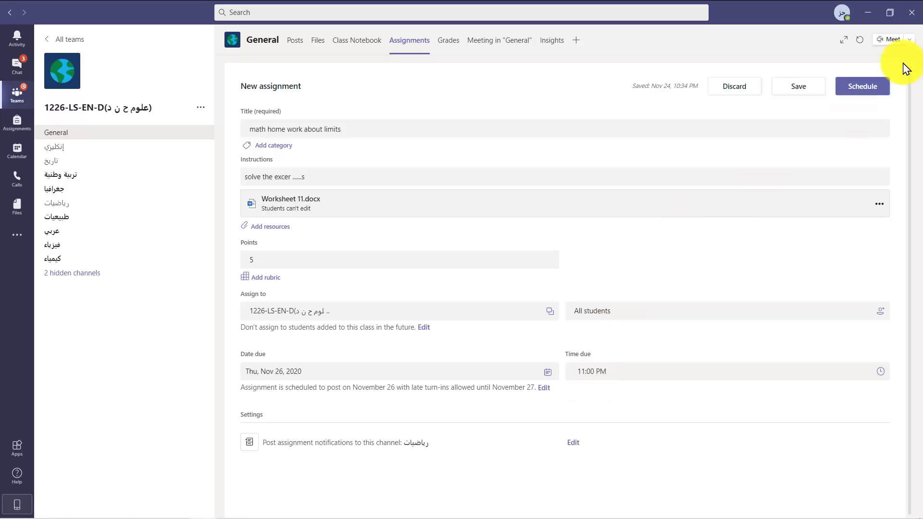
pyautogui.click(800, 87)
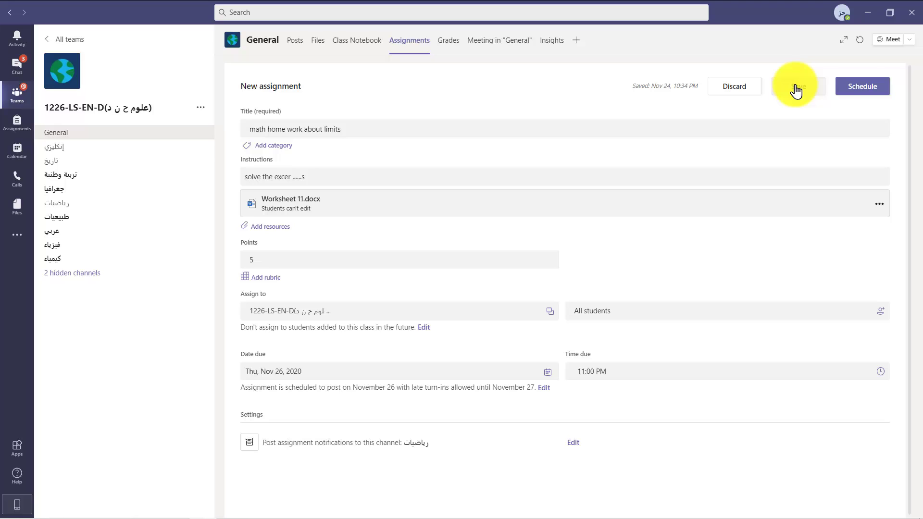
pyautogui.click(873, 93)
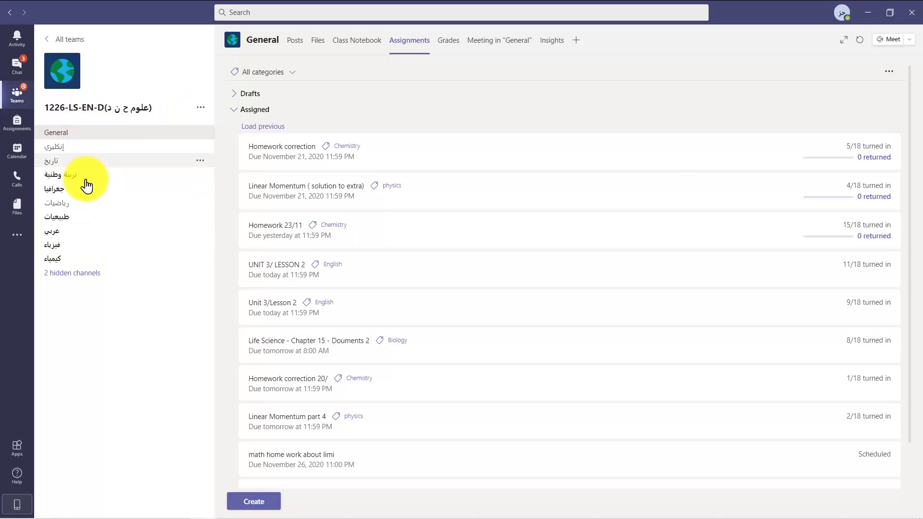
# Step: Open "math anitderivative hw 1" from the رياضيات channel and examine its points and instructions in student view
pyautogui.click(66, 211)
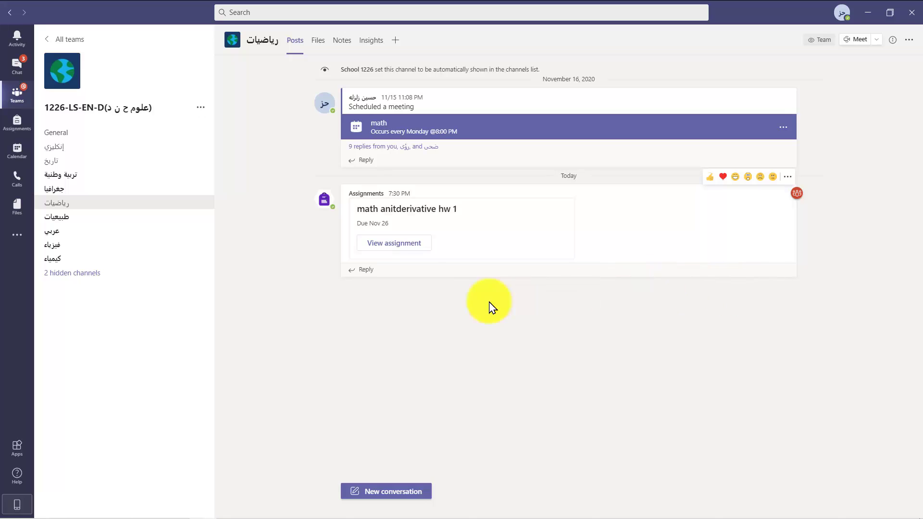
pyautogui.click(408, 248)
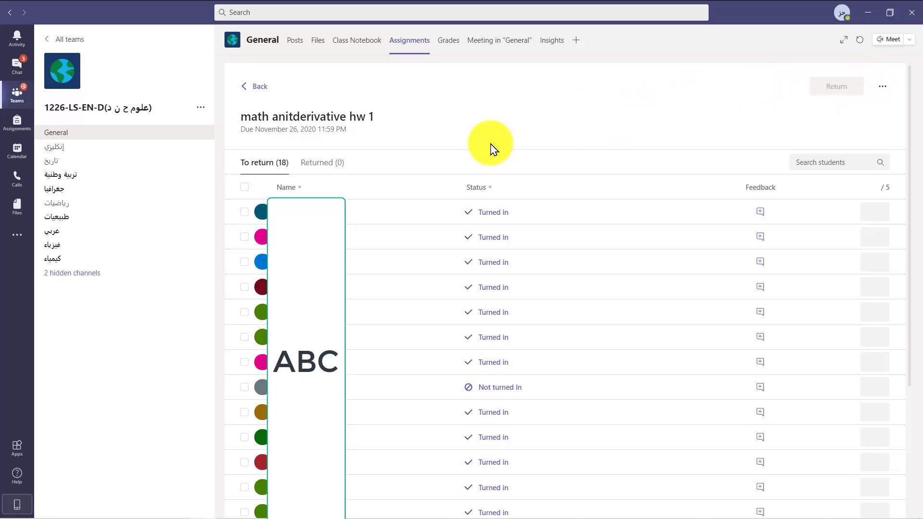
pyautogui.click(883, 86)
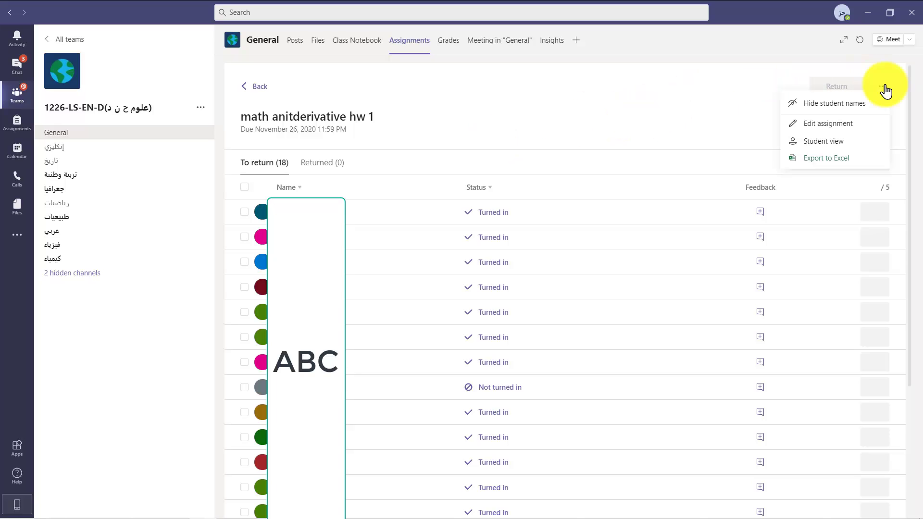
pyautogui.click(835, 146)
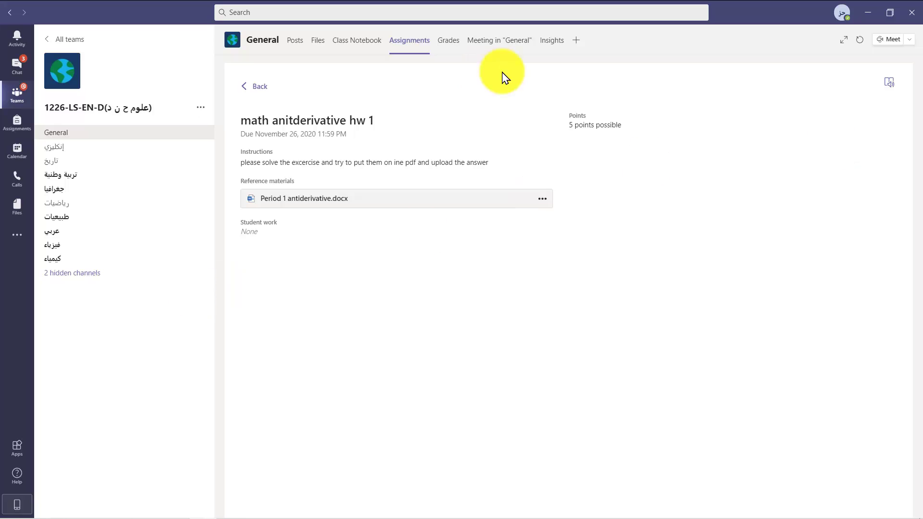
pyautogui.moveTo(571, 119); pyautogui.dragTo(628, 130)
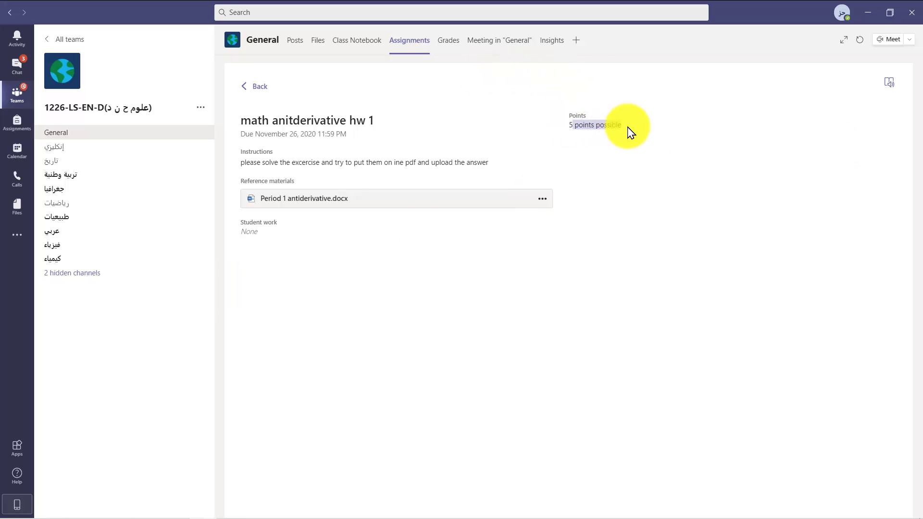
pyautogui.click(586, 120)
pyautogui.hotkey('ctrl', 'a')
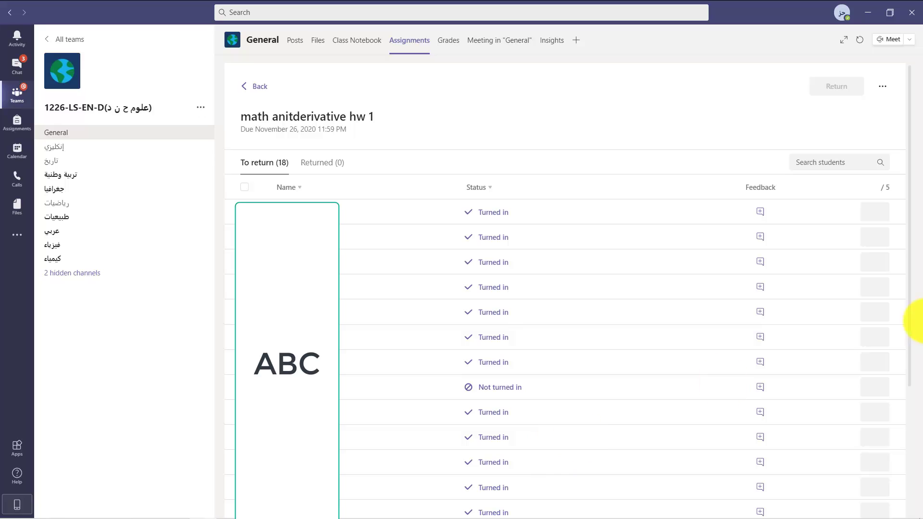
# Step: Review the turn-in status of every student in the "math anitderivative hw 1" list
pyautogui.scroll(-4, 912, 329)
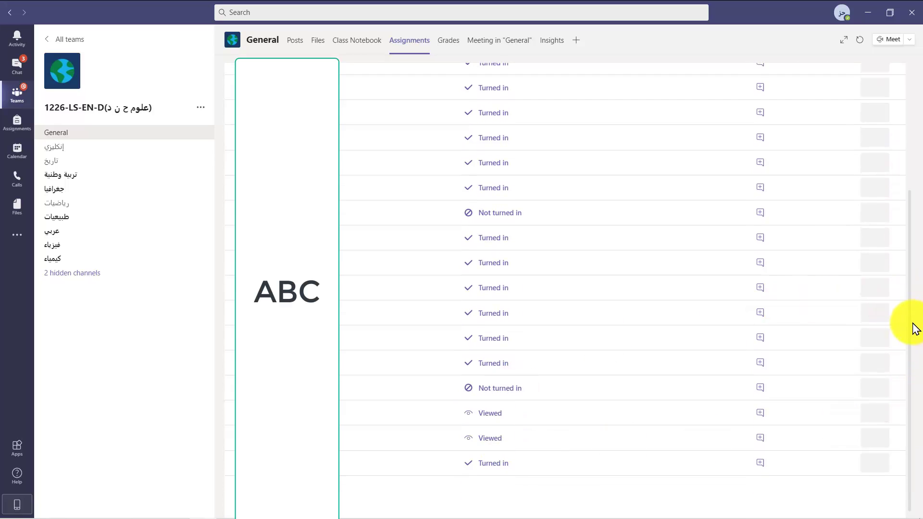
pyautogui.moveTo(910, 325); pyautogui.dragTo(912, 212)
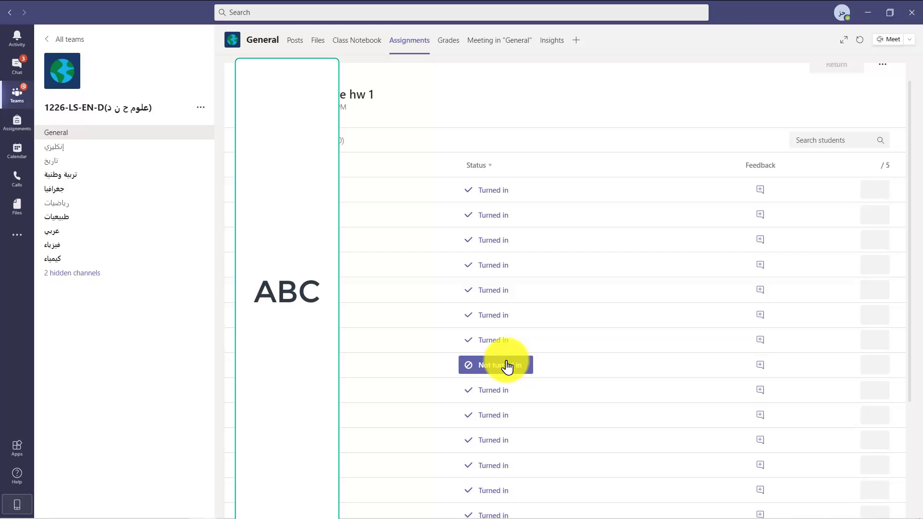
pyautogui.scroll(-3, 901, 154)
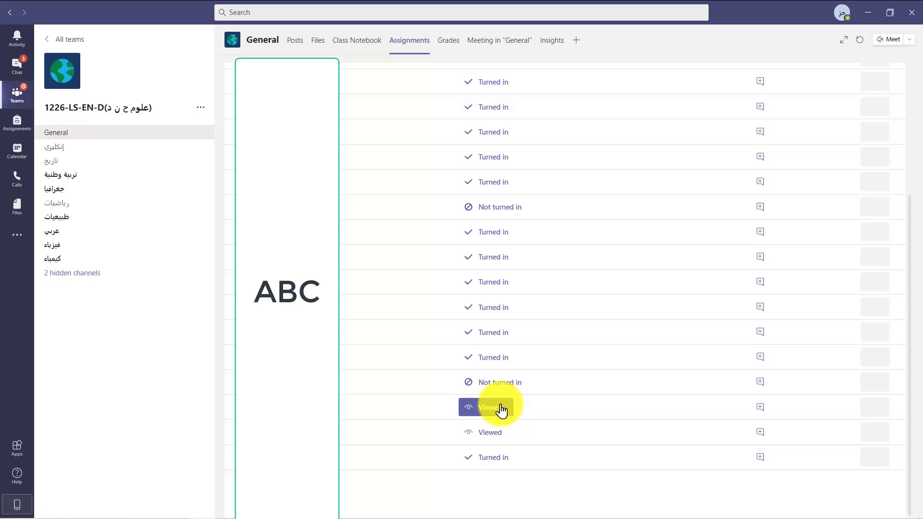
pyautogui.moveTo(914, 368); pyautogui.dragTo(912, 190)
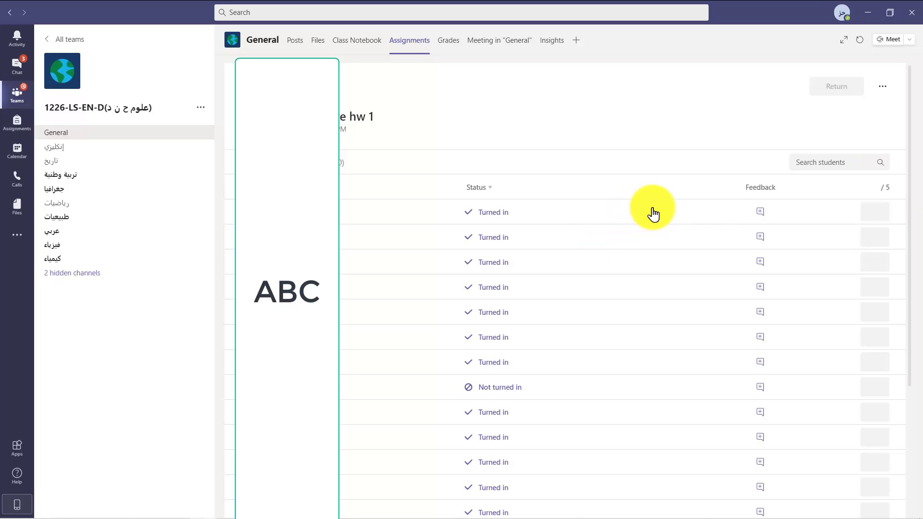
# Step: Open the first student's turned-in work, enter the feedback "lkhkslkhjlkalkaLAK" and give it 5 points
pyautogui.click(494, 217)
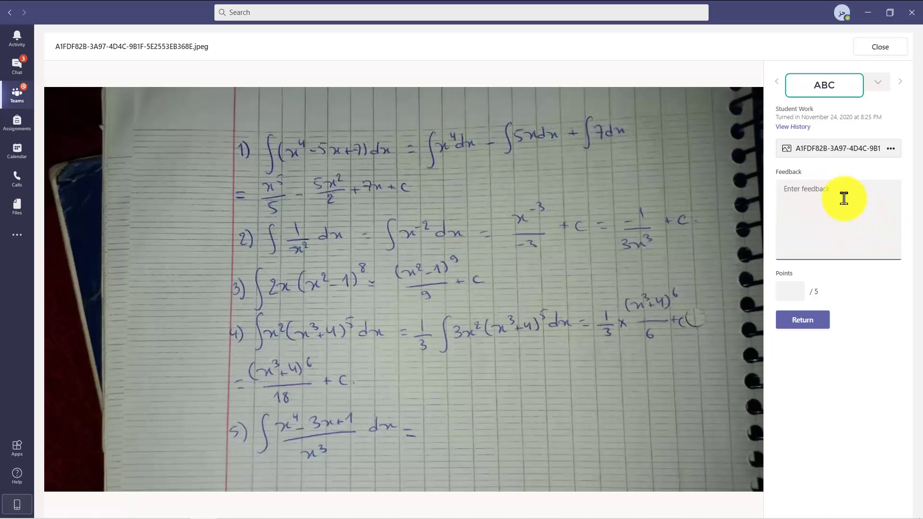
pyautogui.write('jlkalkaLAK')
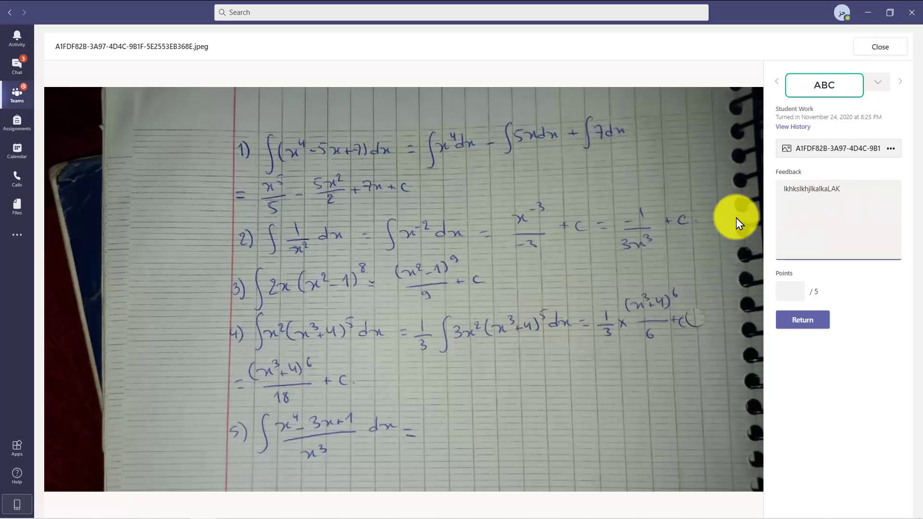
pyautogui.click(789, 291)
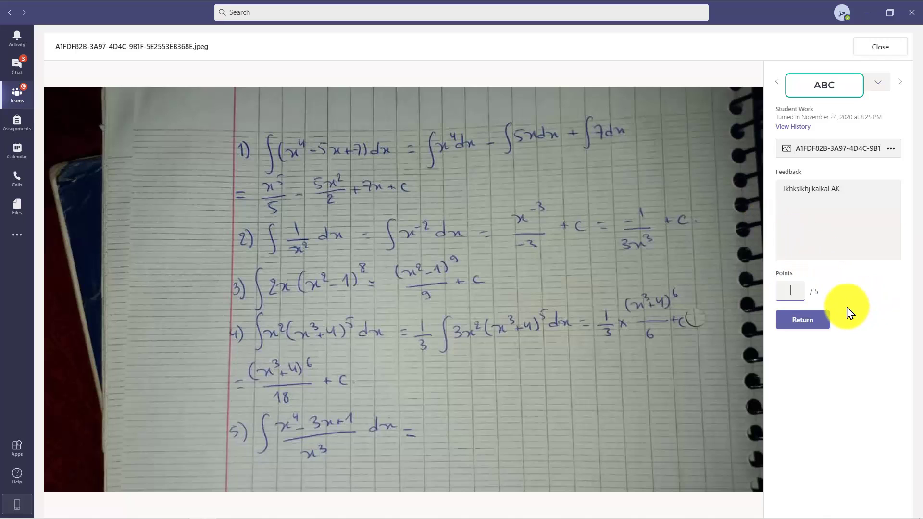
pyautogui.click(799, 322)
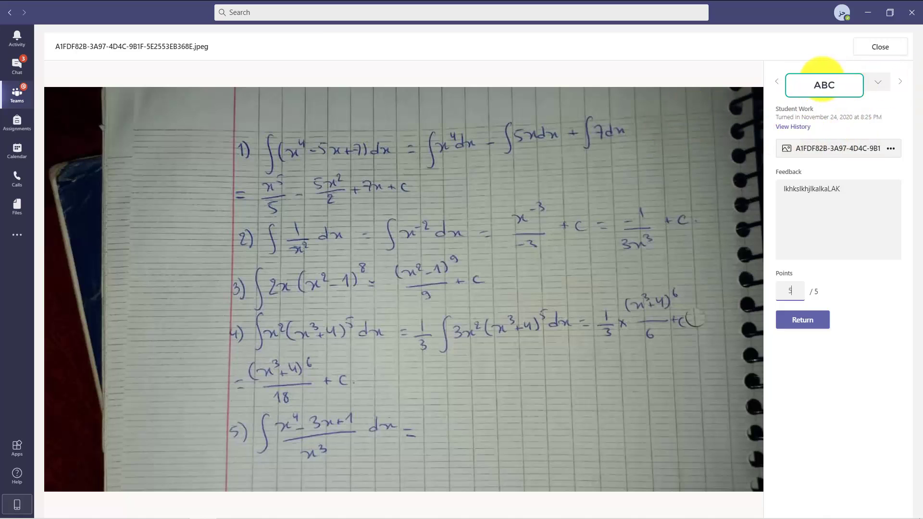
# Step: Look through the following students' submissions one after another, including their multi-page and second files
pyautogui.click(900, 87)
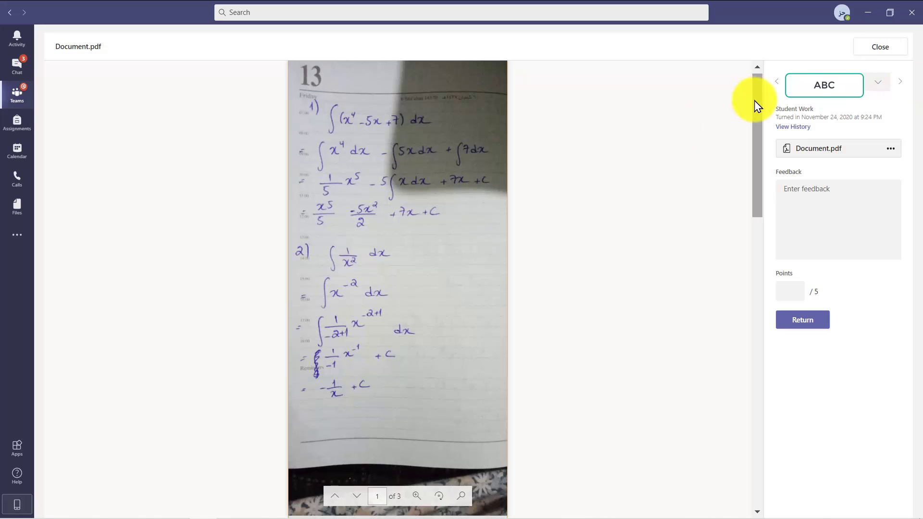
pyautogui.moveTo(758, 105); pyautogui.dragTo(731, 220)
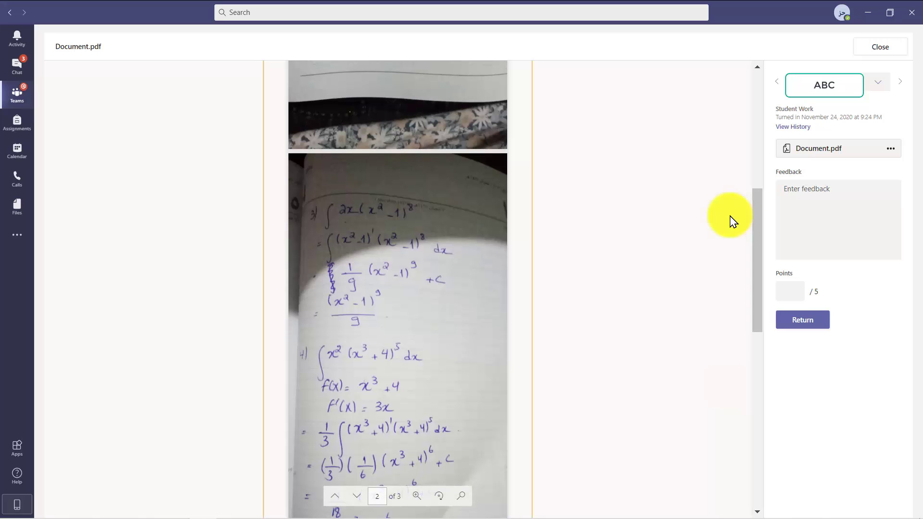
pyautogui.click(901, 83)
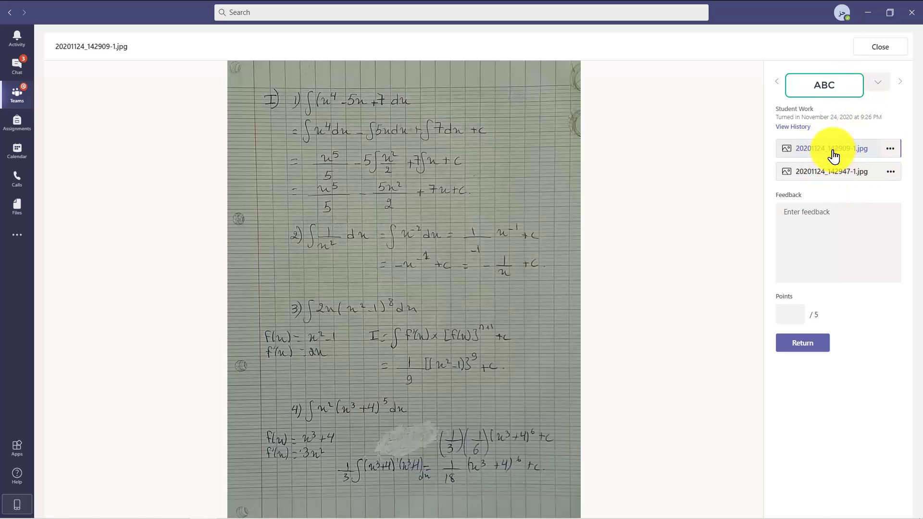
pyautogui.click(815, 174)
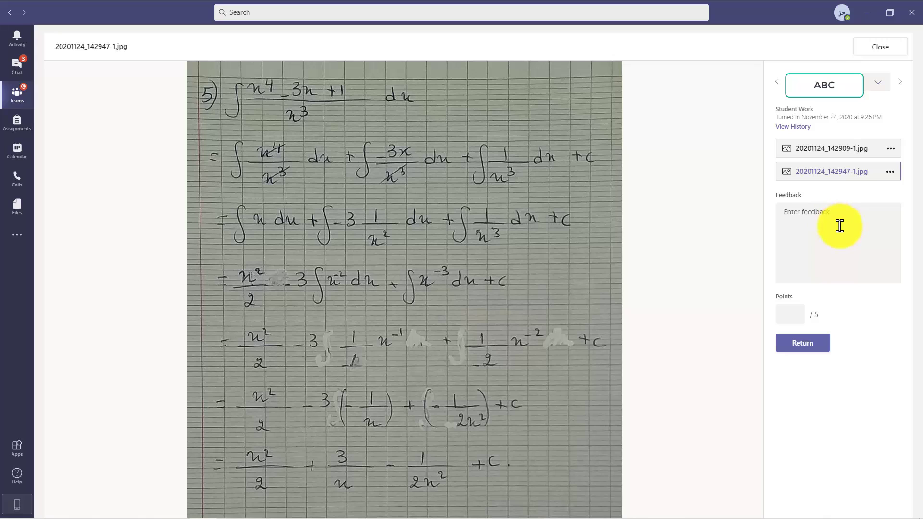
pyautogui.click(789, 314)
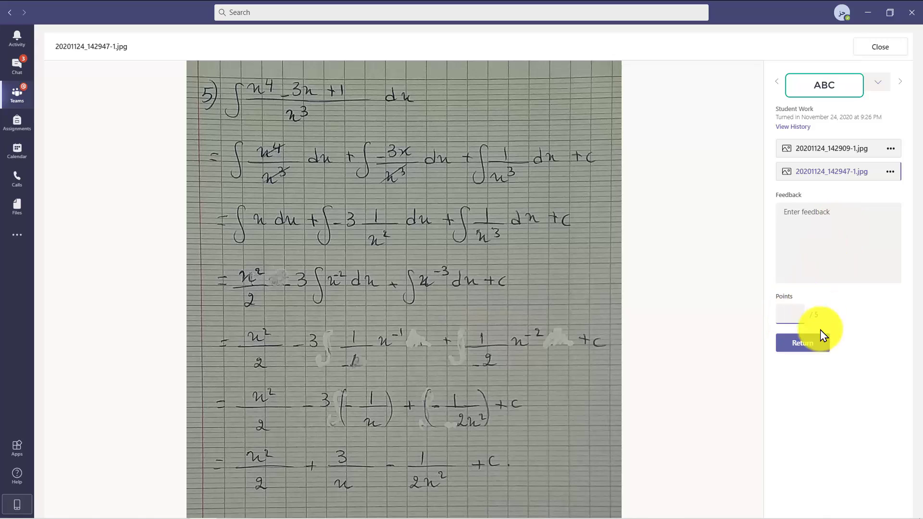
pyautogui.click(902, 87)
pyautogui.click(903, 86)
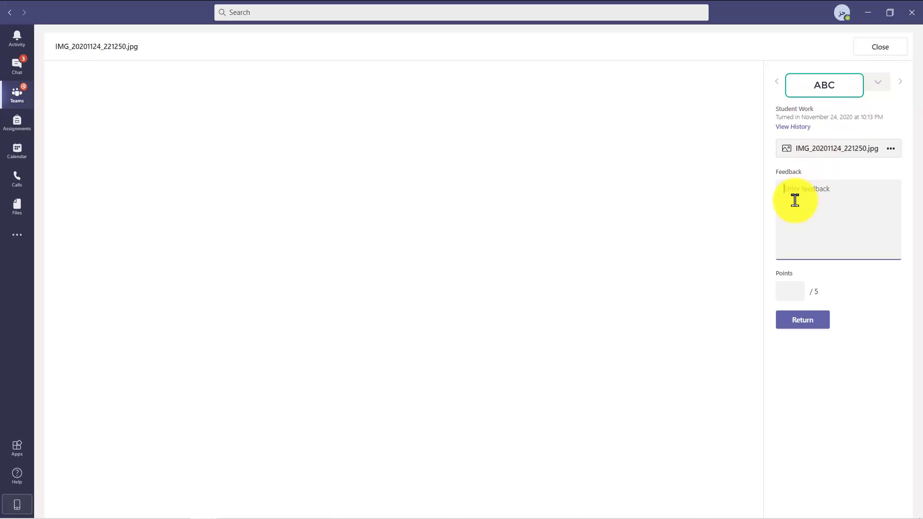
pyautogui.click(900, 88)
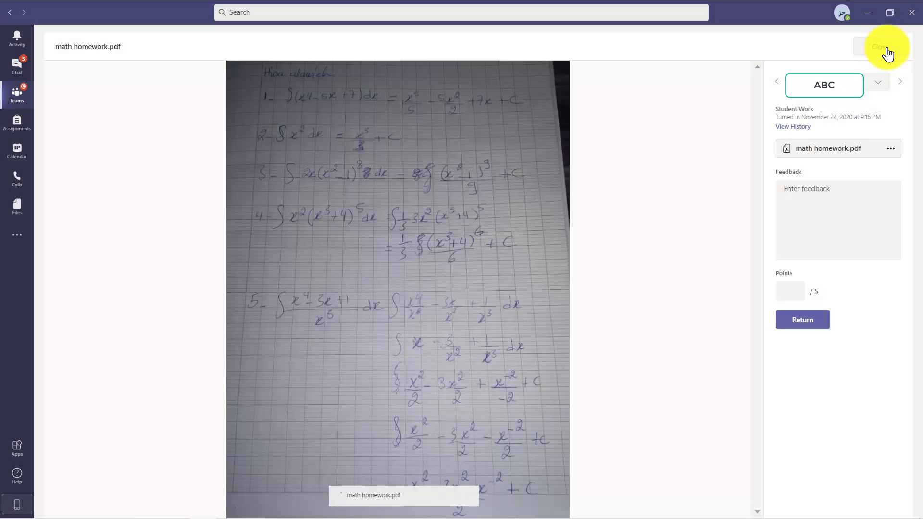
# Step: Close the submission viewer and open the first student's feedback in the assignment's student list
pyautogui.click(887, 50)
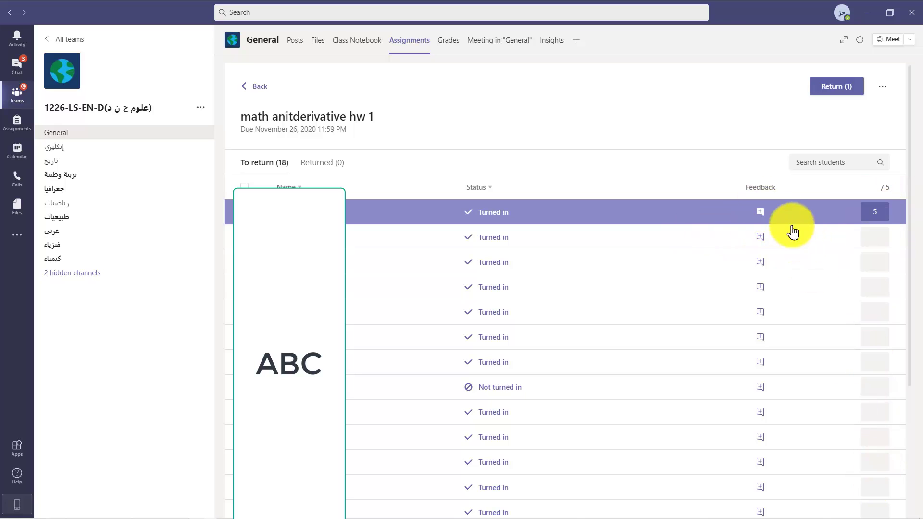
pyautogui.click(761, 212)
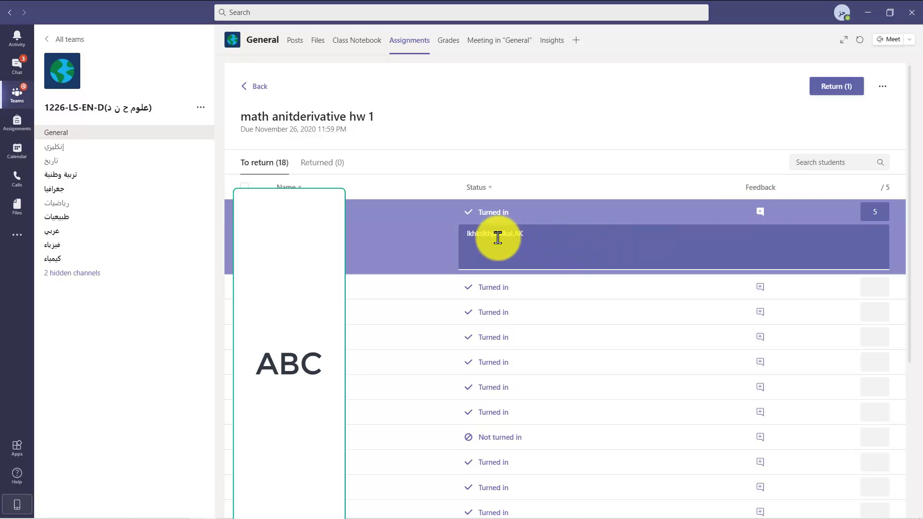
# Step: Replace the first student's feedback with "NMB,BNLK" and view the options of the turned-in file in the submission viewer
pyautogui.moveTo(548, 237); pyautogui.dragTo(442, 235)
pyautogui.write('NMB,LK')
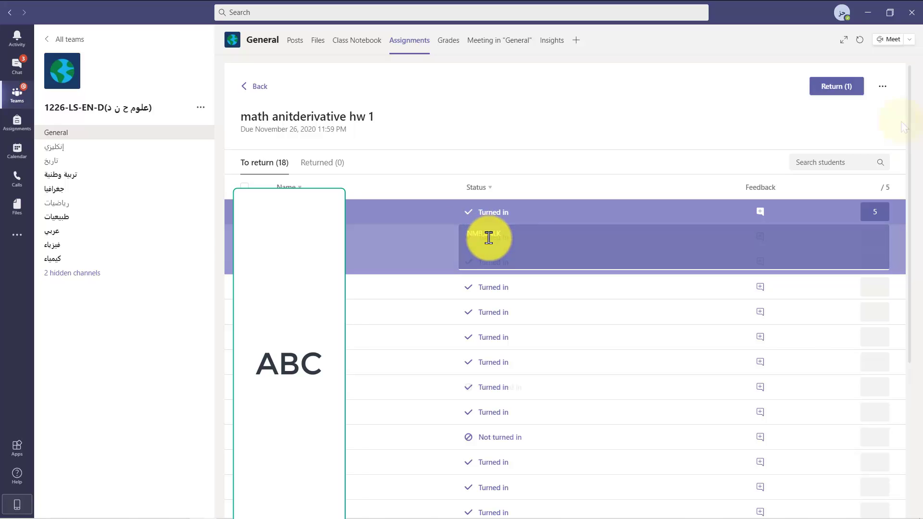
pyautogui.click(841, 87)
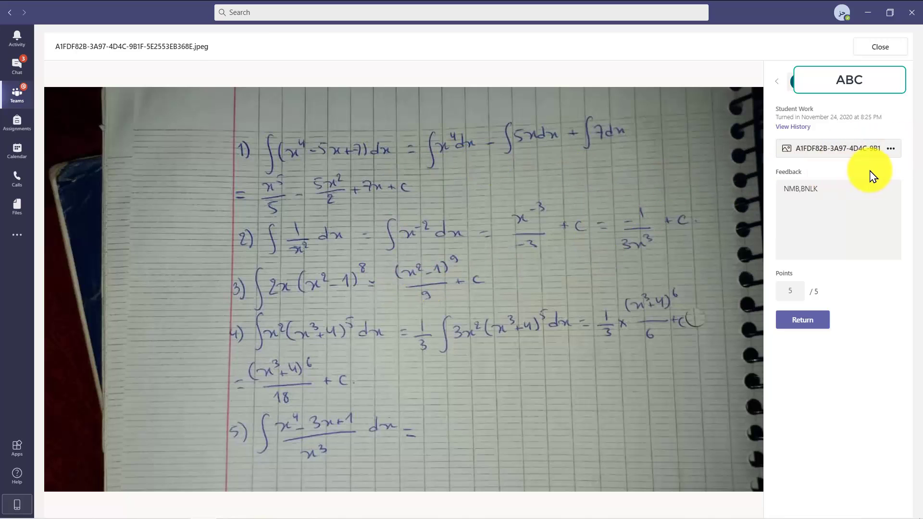
pyautogui.click(891, 148)
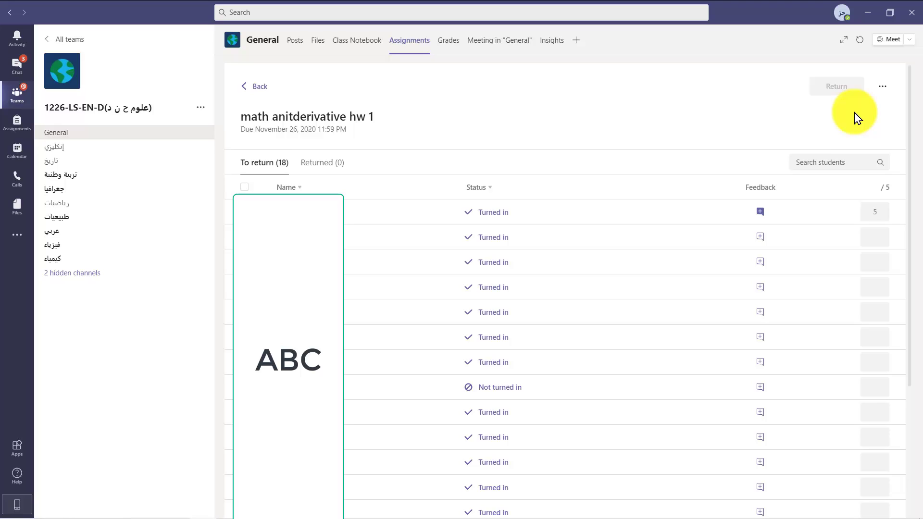
# Step: Export the assignment's grades to Excel and open the exported grades workbook from the Downloads folder
pyautogui.click(883, 87)
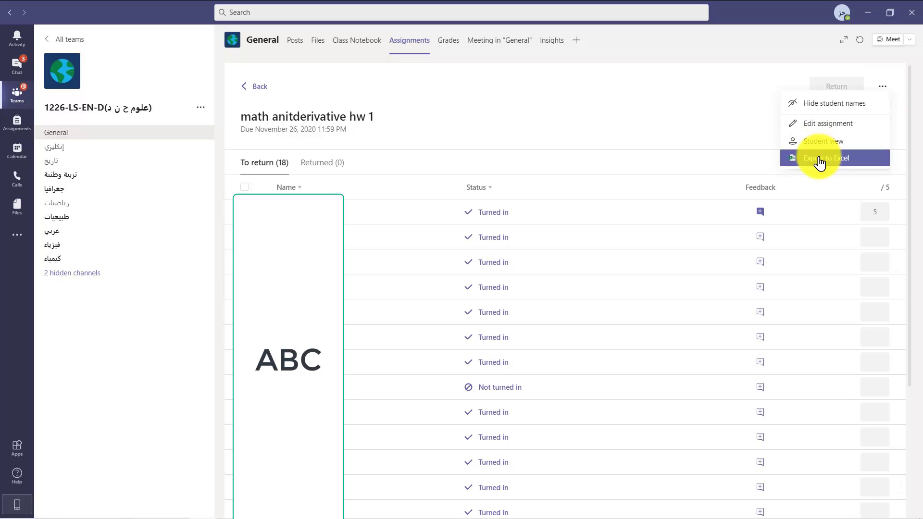
pyautogui.click(845, 162)
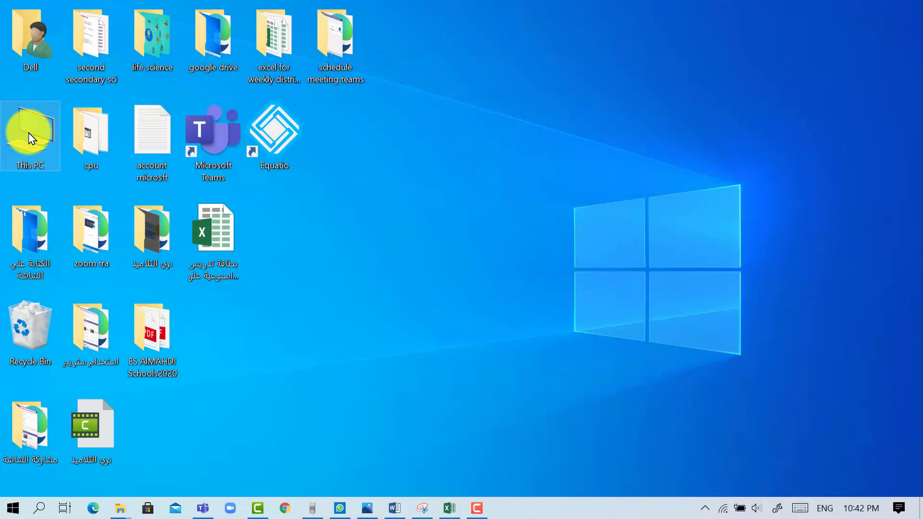
pyautogui.doubleClick(30, 139)
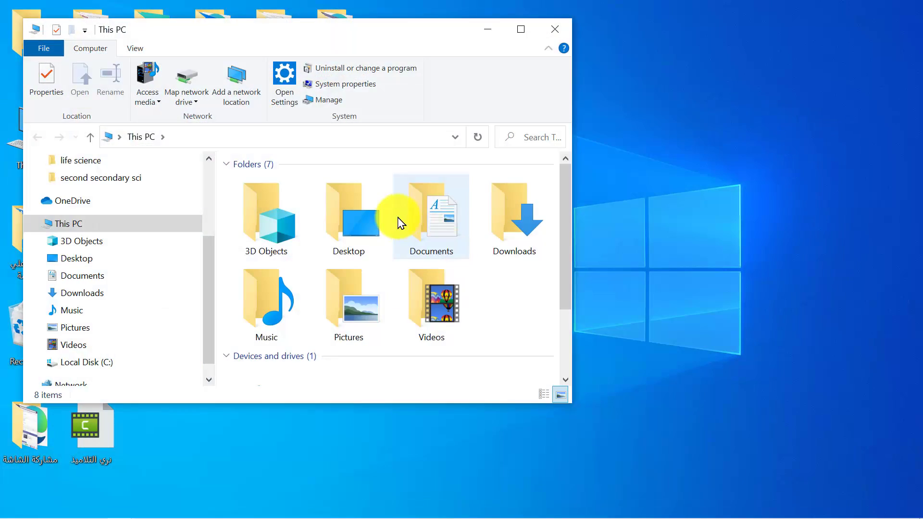
pyautogui.click(511, 238)
pyautogui.doubleClick(510, 238)
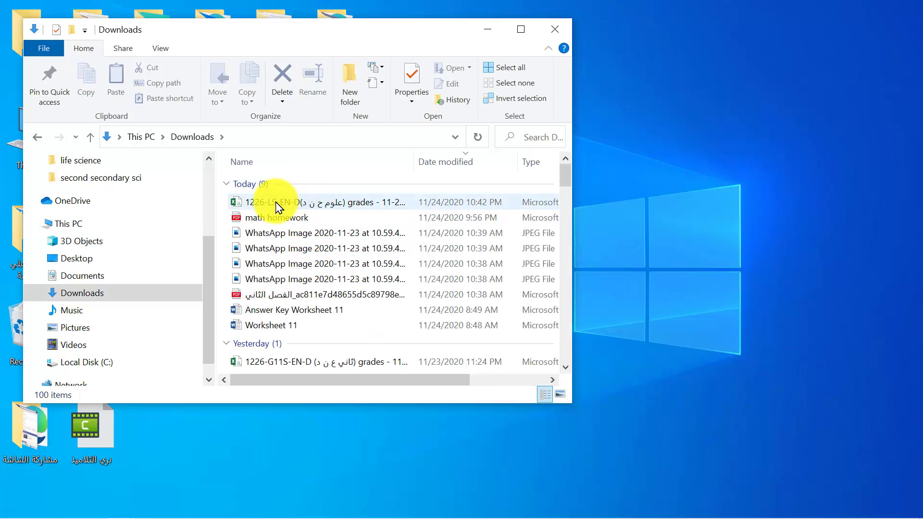
pyautogui.doubleClick(332, 206)
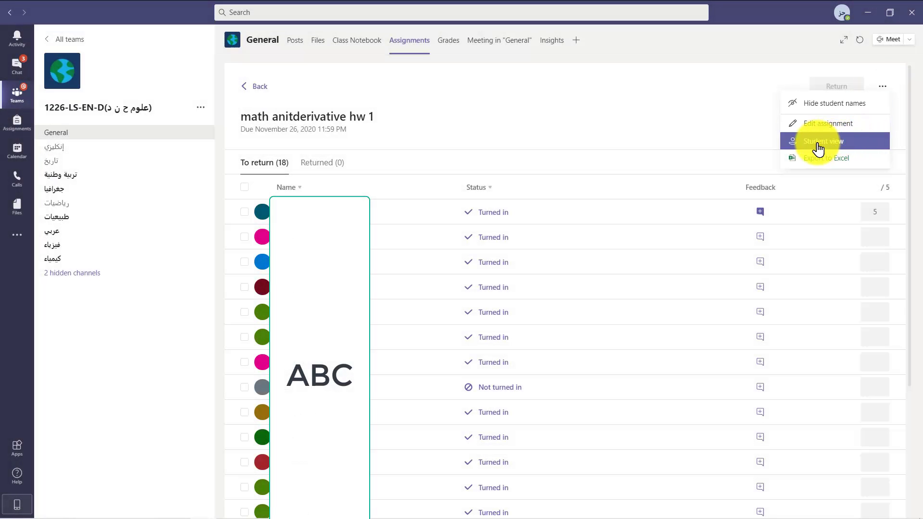
# Step: Open the "math anitderivative hw 1" assignment for editing and check the options of the attached "Period 1 antiderivative.docx"
pyautogui.click(827, 128)
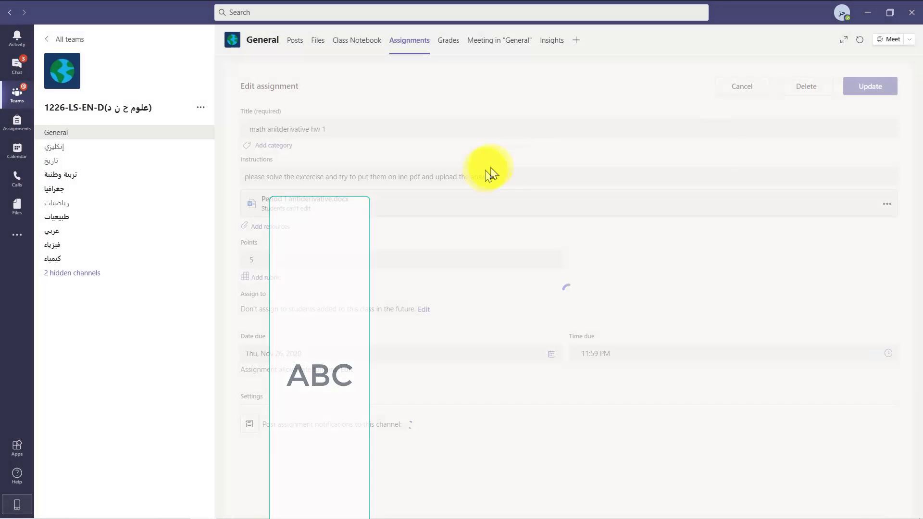
pyautogui.click(888, 204)
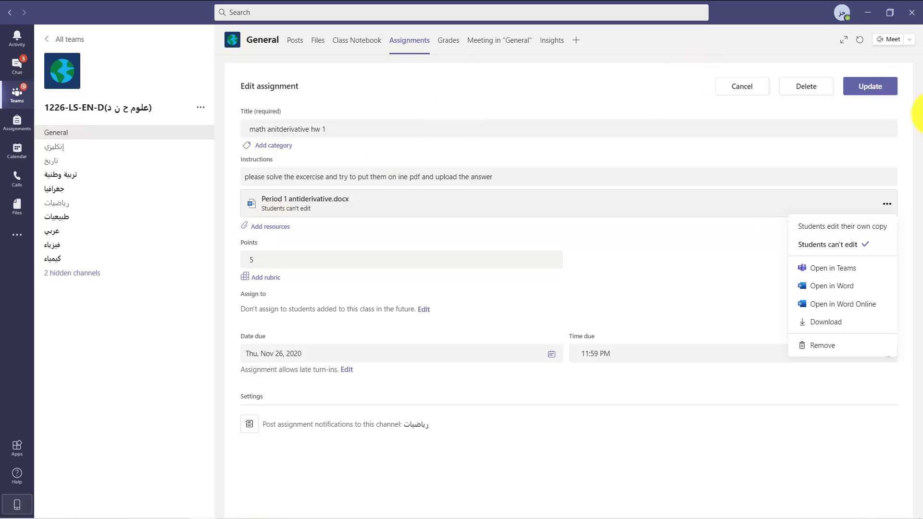
pyautogui.click(888, 204)
pyautogui.click(888, 204)
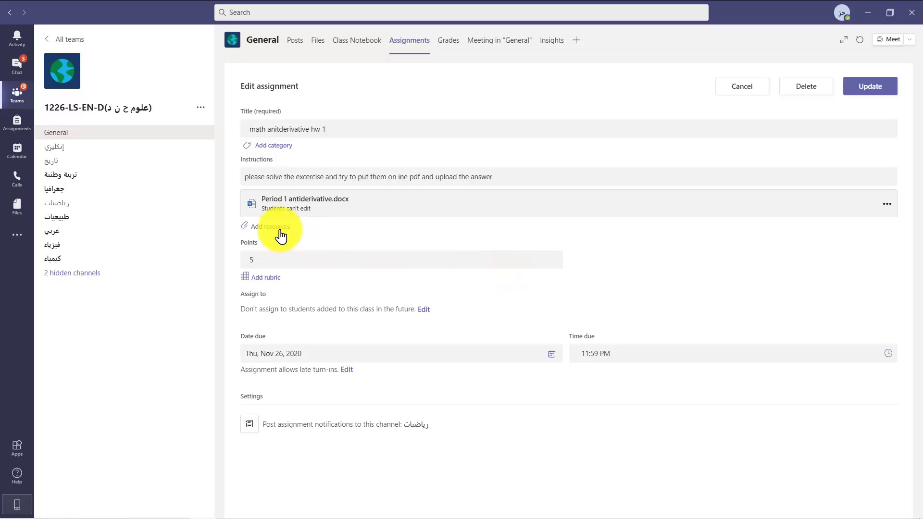
# Step: Look at the formatting tools of the assignment's instructions and its link entry without adding a link
pyautogui.click(499, 176)
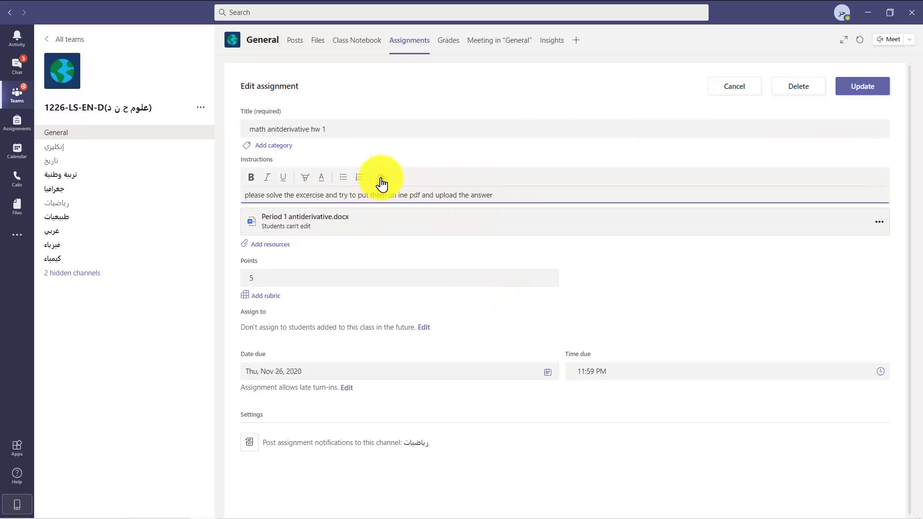
pyautogui.click(381, 182)
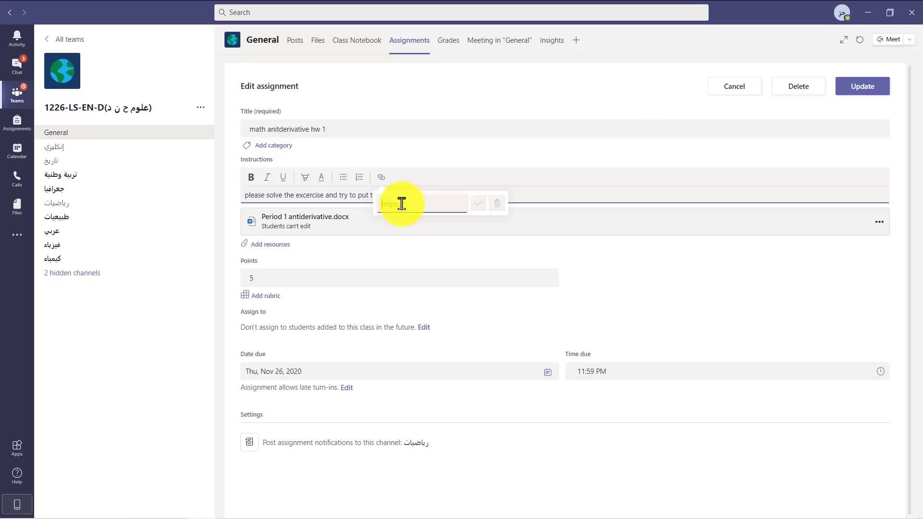
pyautogui.click(412, 237)
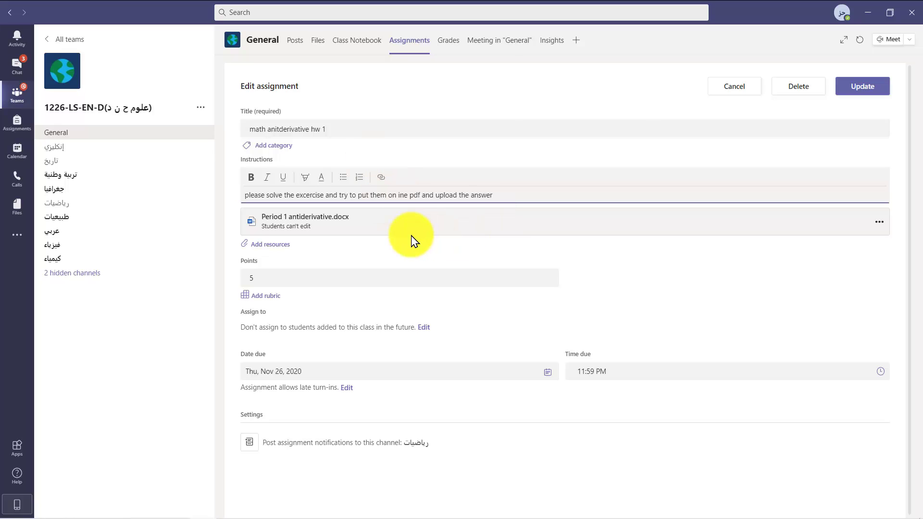